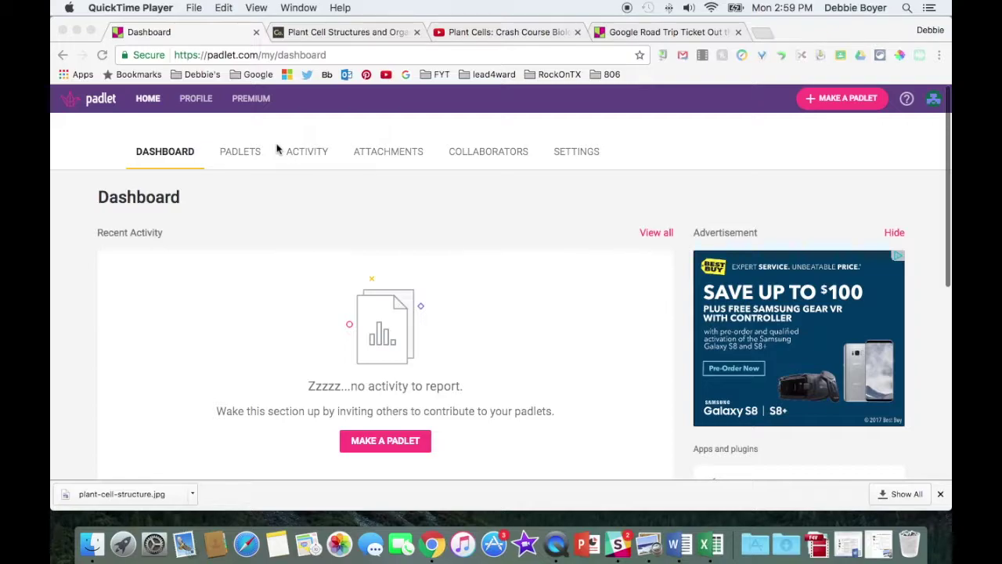
Step: Make a new padlet in Chrome and replace 'My glorious padlet' with the title 'Plant Cells'
left_click(822, 104)
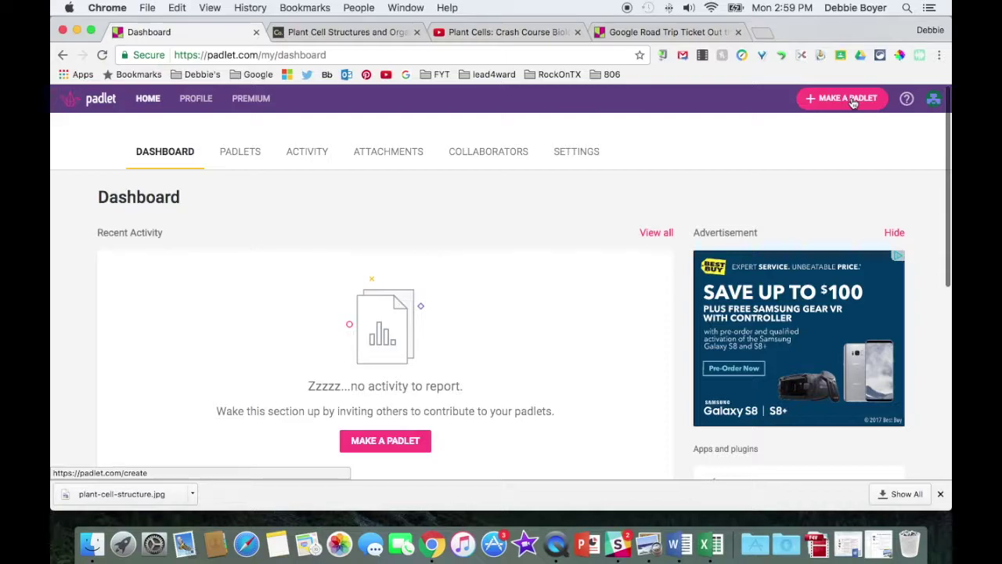
left_click(852, 102)
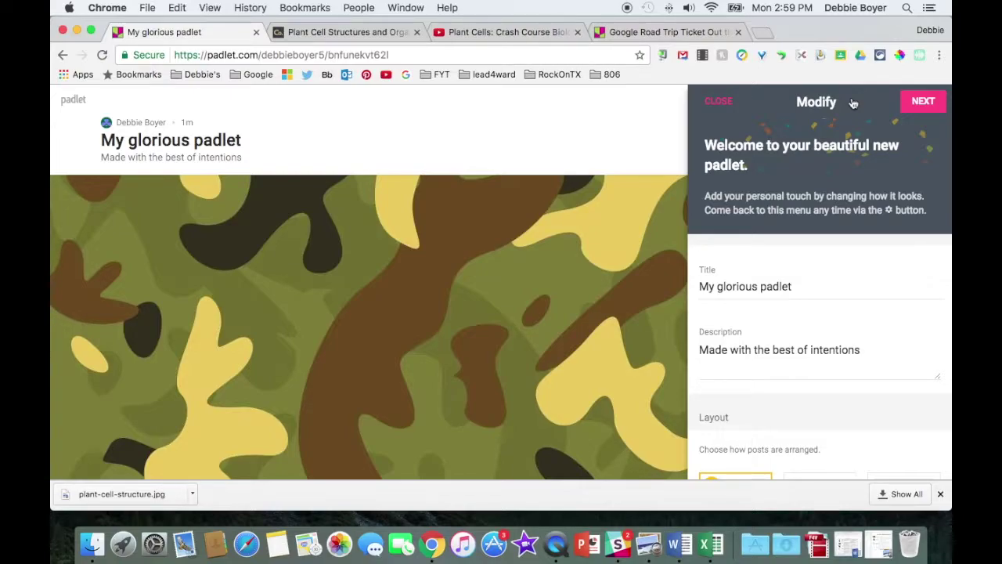
left_click(795, 285)
left_click_drag(794, 285, 654, 277)
type("Pl")
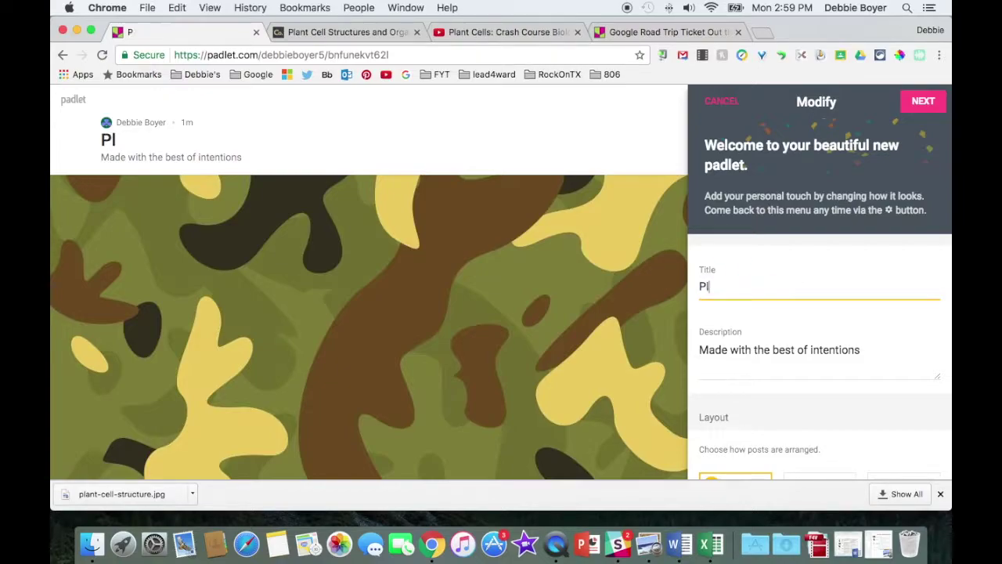
type("ant Cells")
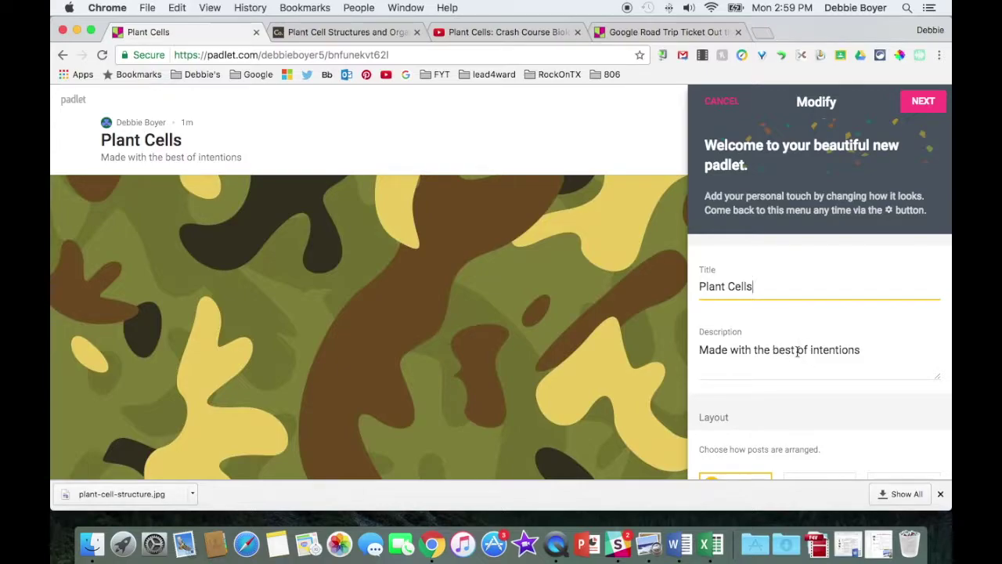
scroll(796, 351, "down", 1)
Step: Preview the Rusty and Bricks wallpapers on the board
scroll(797, 351, "down", 1)
scroll(797, 351, "down", 2)
scroll(796, 350, "down", 2)
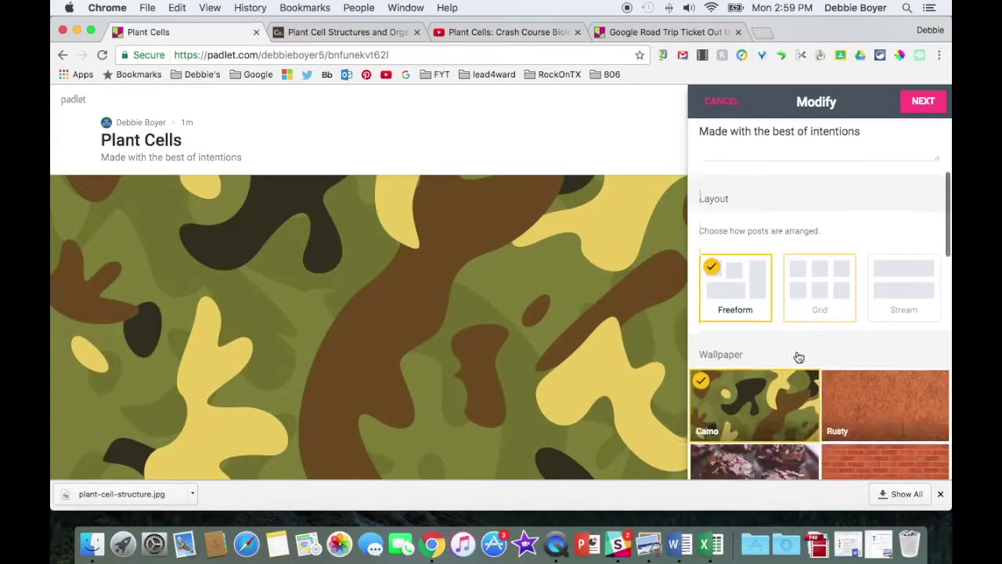
scroll(798, 357, "down", 1)
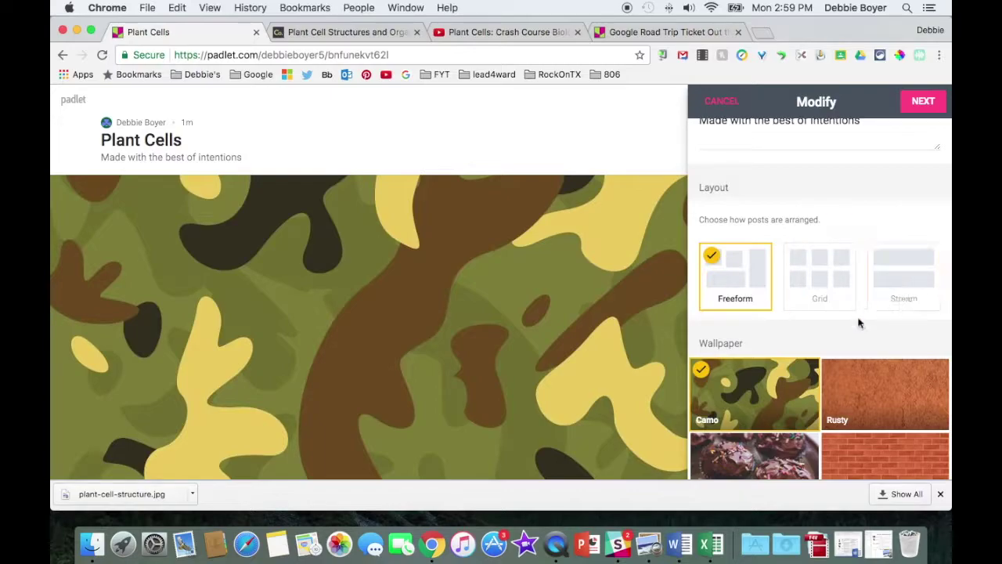
scroll(833, 342, "down", 4)
scroll(834, 342, "down", 2)
scroll(833, 342, "down", 2)
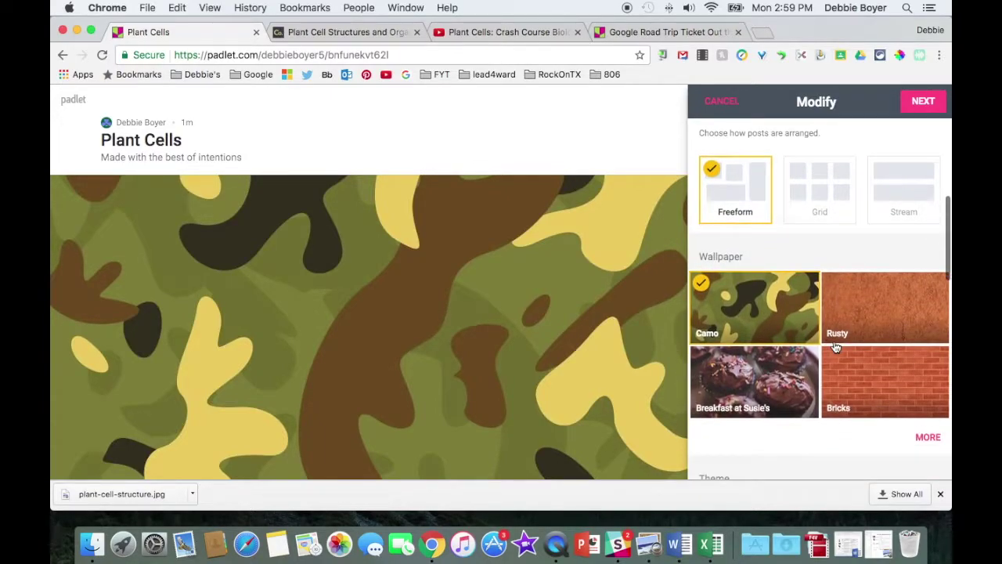
scroll(836, 347, "down", 3)
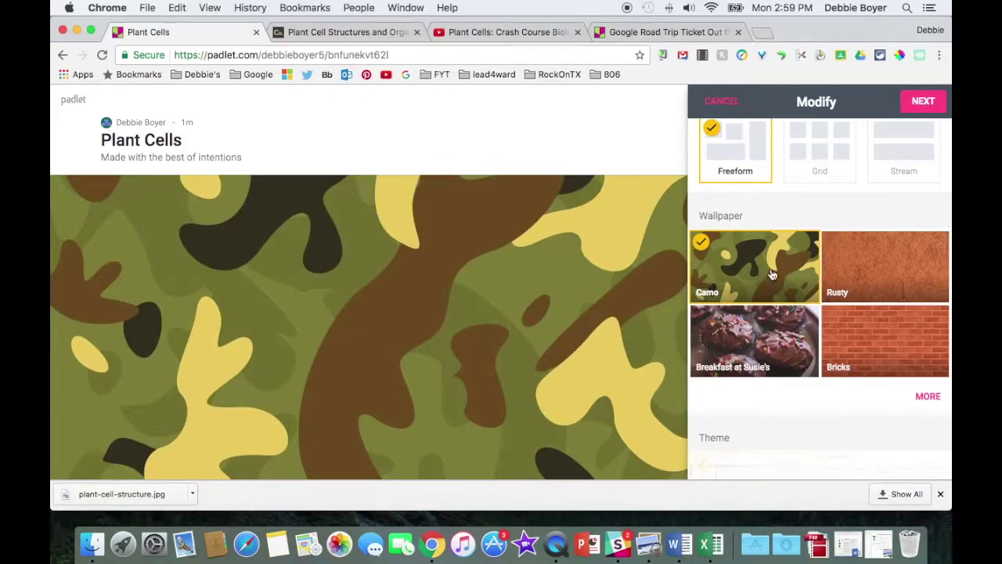
left_click(851, 291)
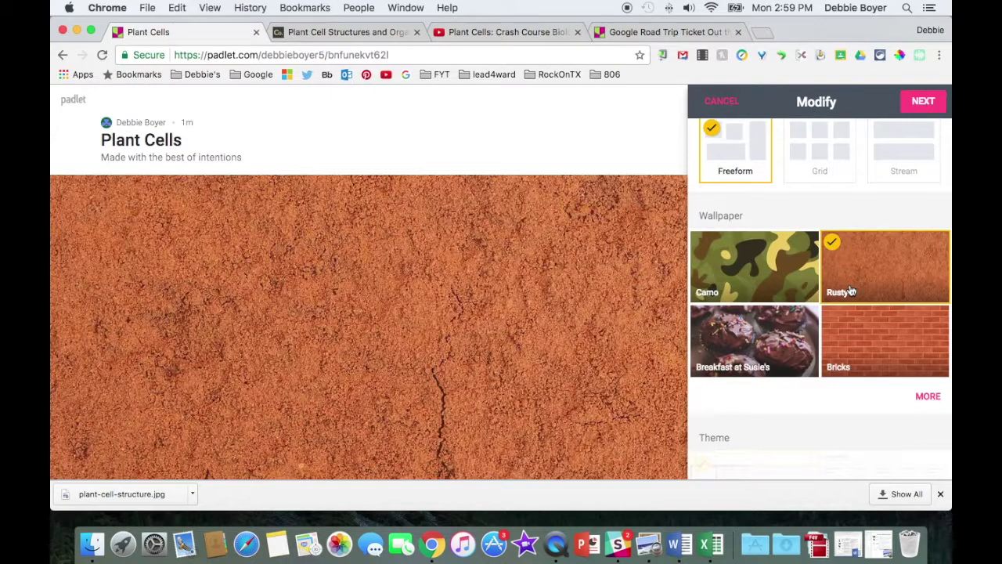
left_click(860, 356)
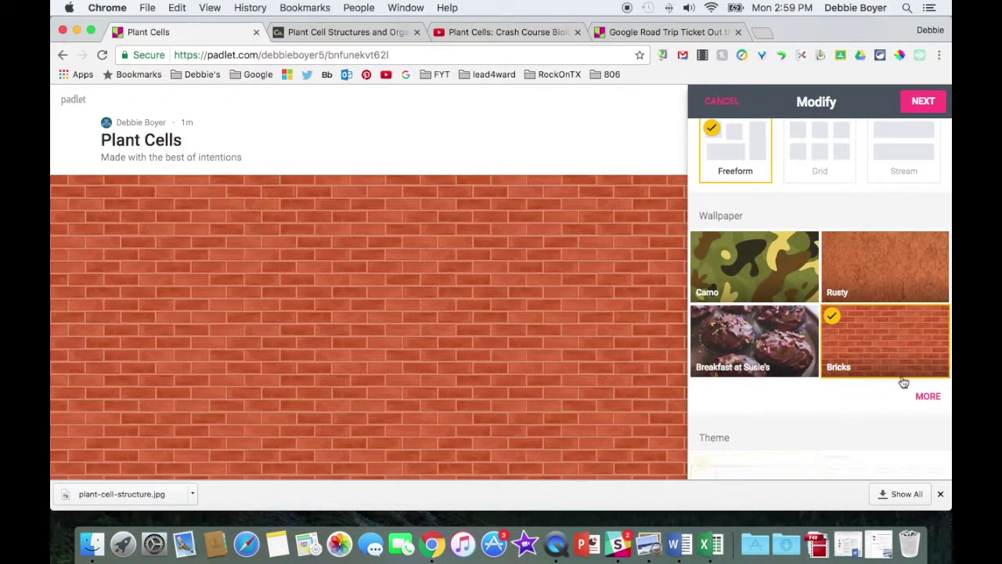
Step: Choose Corkboard from the full wallpaper gallery as the board background
left_click(924, 395)
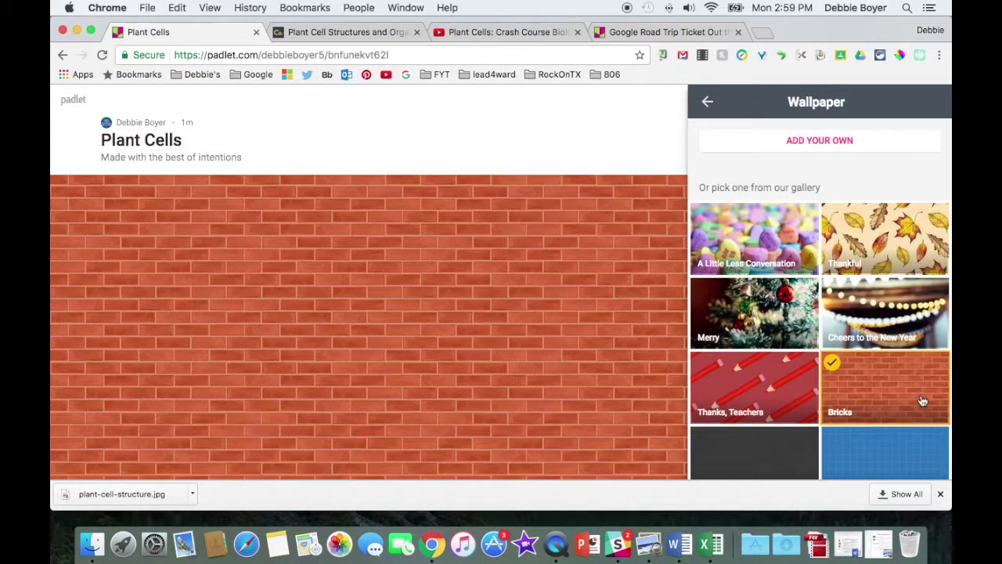
scroll(922, 401, "down", 3)
scroll(922, 401, "down", 3)
scroll(922, 401, "down", 2)
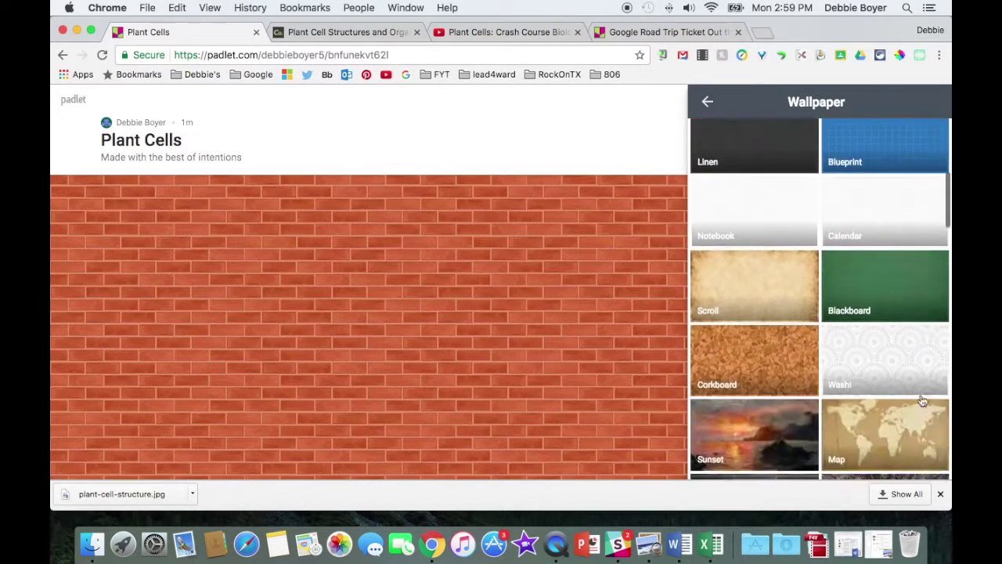
scroll(922, 401, "down", 2)
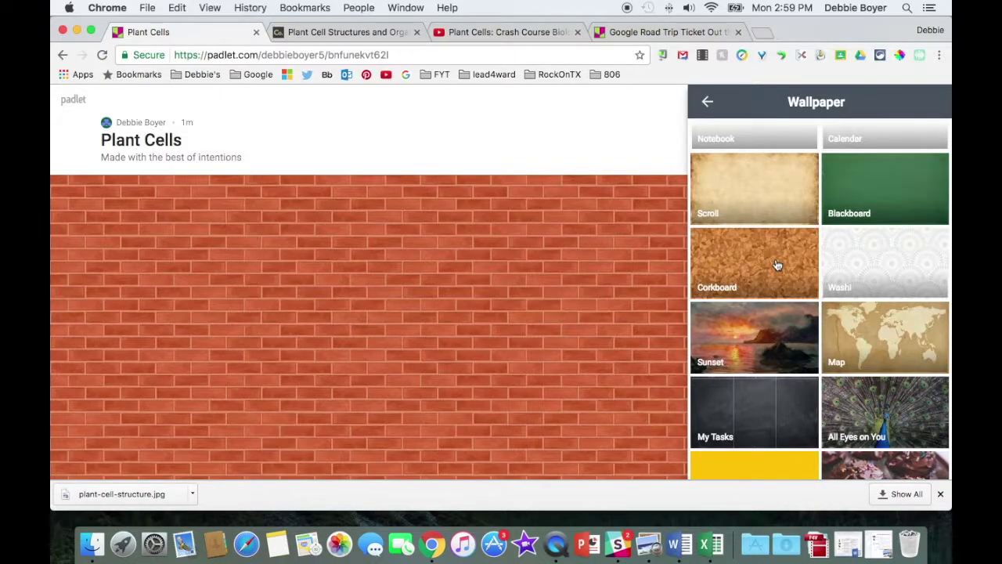
left_click(777, 266)
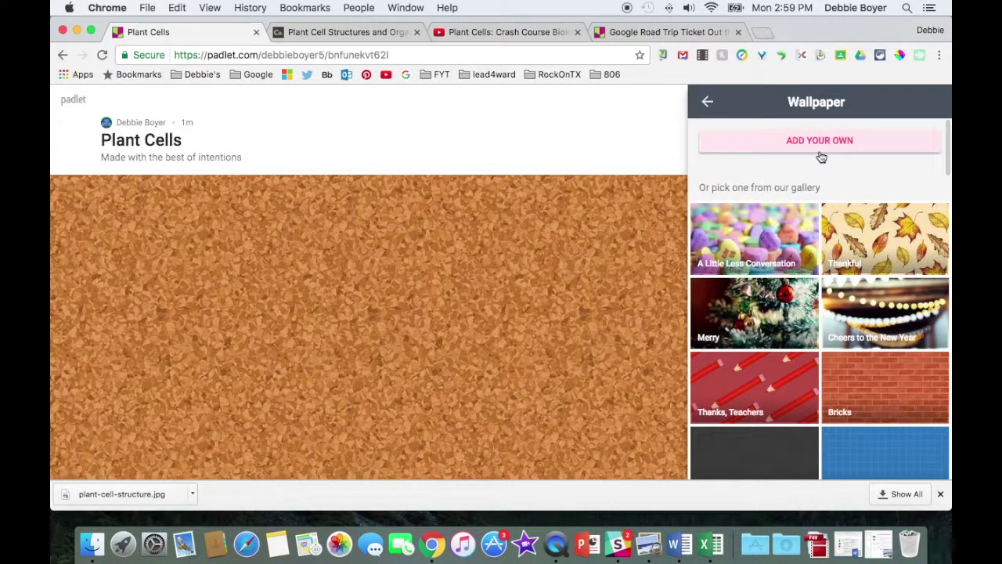
left_click(707, 101)
Step: Browse the full icon gallery in the padlet's Modify panel
scroll(745, 332, "down", 1)
scroll(745, 332, "down", 2)
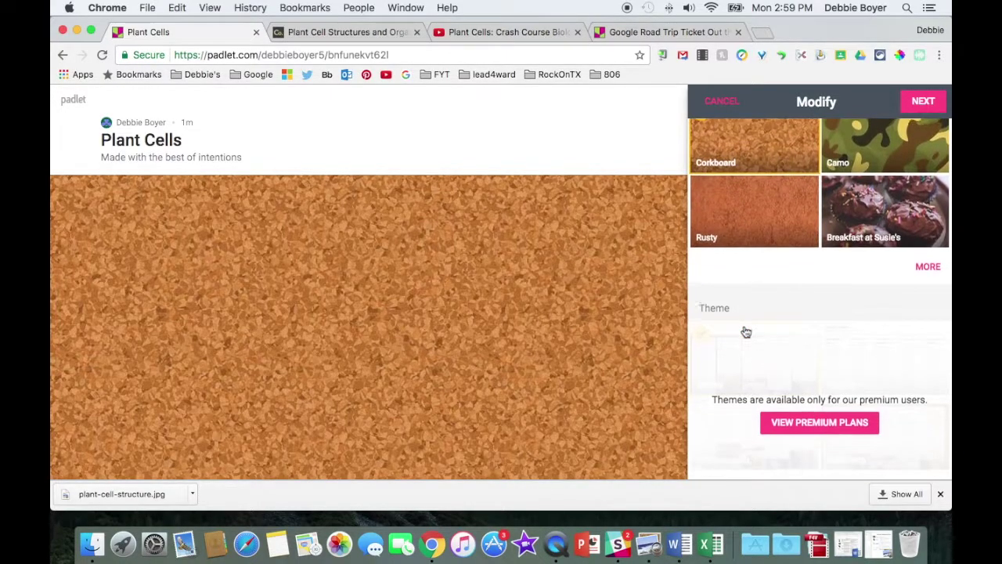
scroll(745, 332, "down", 3)
scroll(745, 332, "down", 2)
scroll(745, 332, "down", 3)
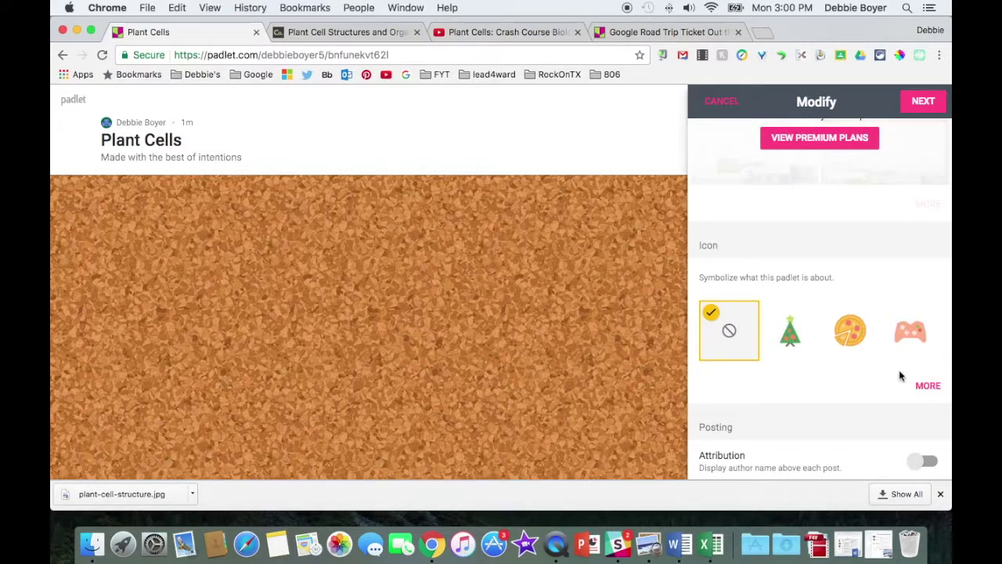
left_click(923, 393)
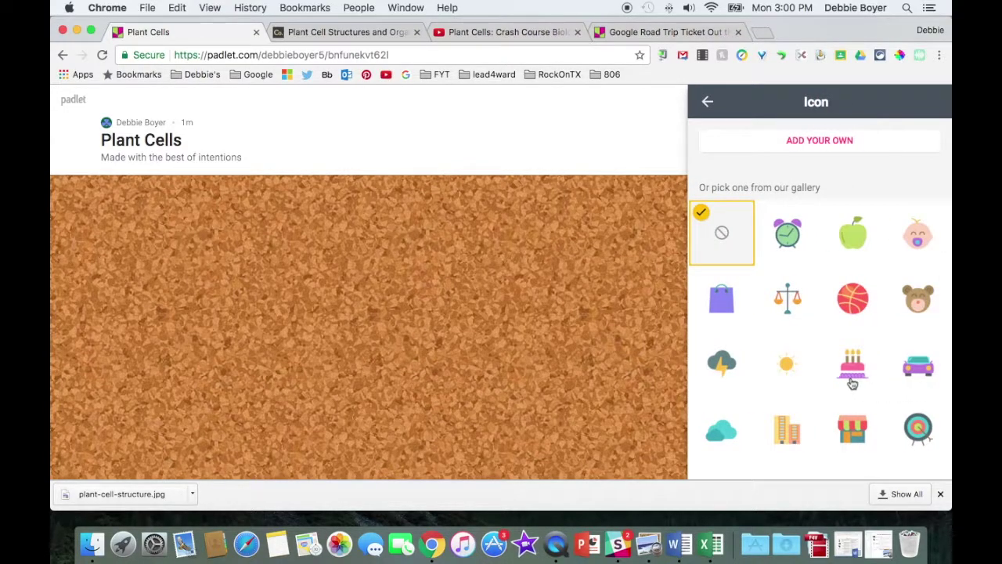
scroll(852, 383, "down", 2)
scroll(851, 382, "down", 1)
scroll(851, 382, "up", 2)
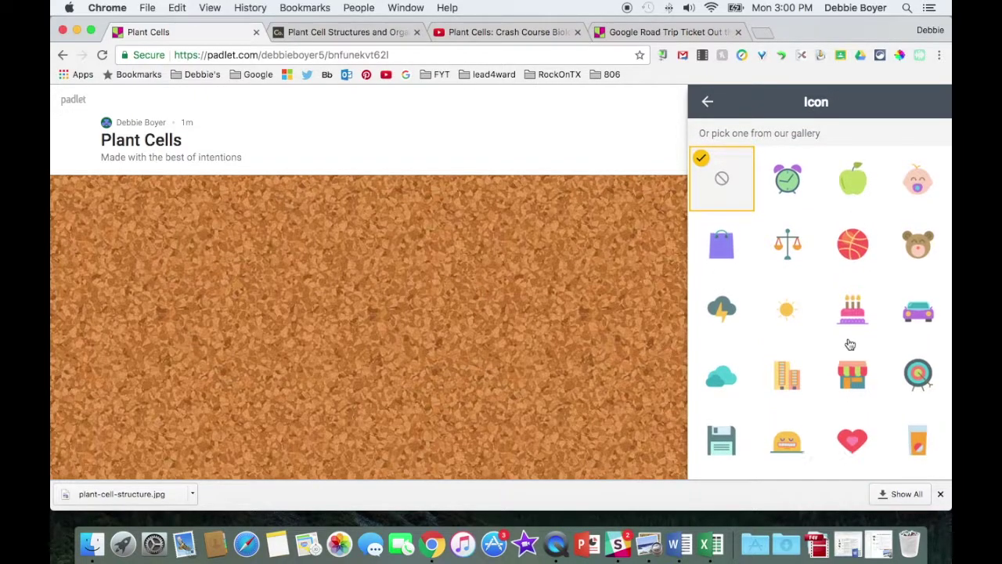
Step: Set the pine tree as the padlet's icon
scroll(850, 345, "down", 3)
scroll(850, 344, "down", 3)
scroll(850, 345, "down", 1)
scroll(838, 345, "down", 1)
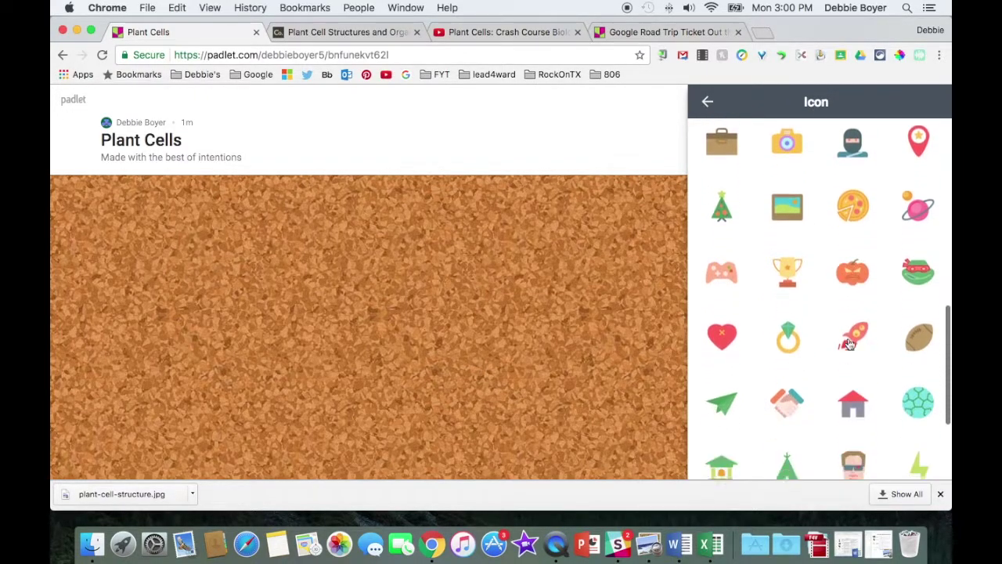
scroll(822, 344, "down", 2)
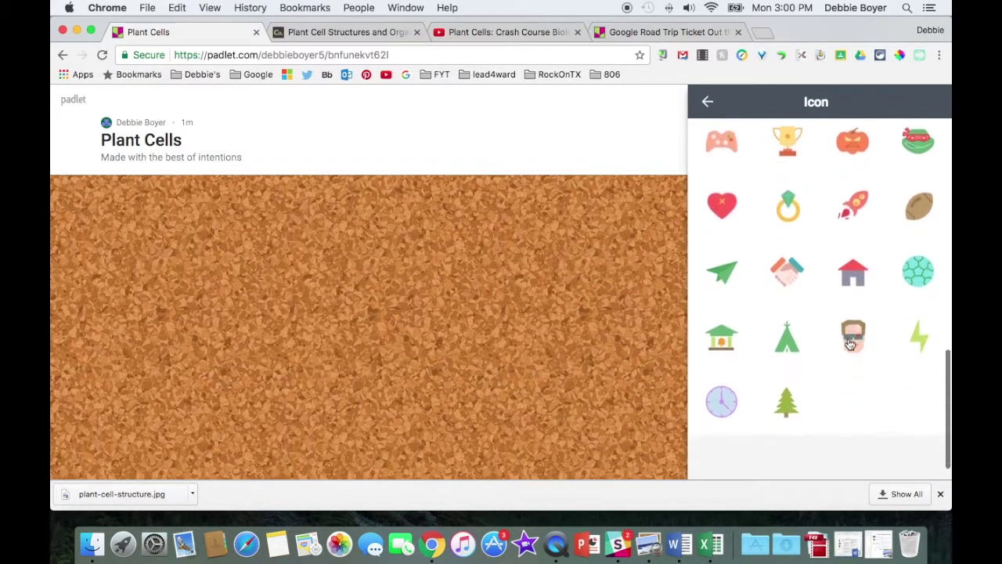
left_click(788, 403)
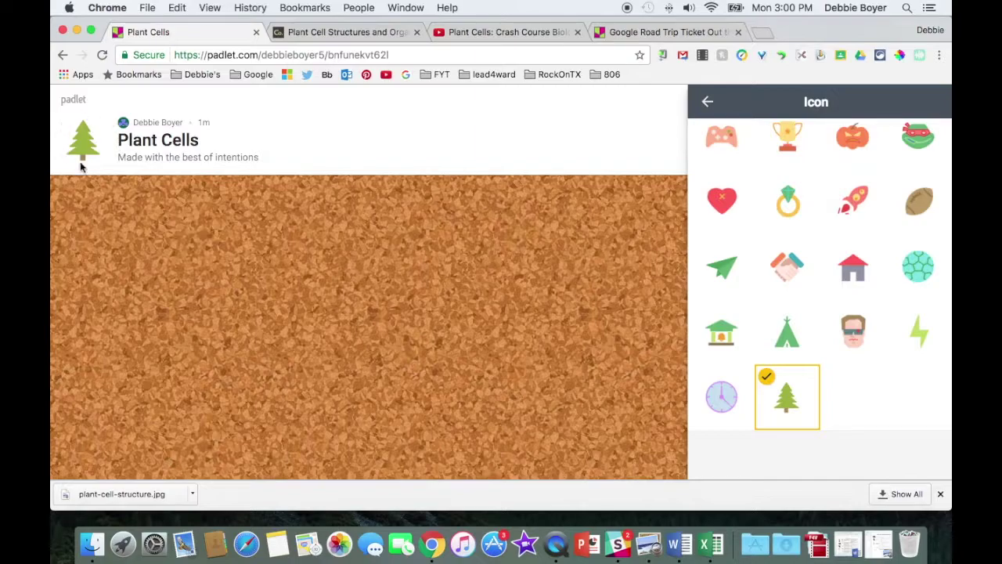
left_click(706, 103)
Step: Switch on the Comments toggle and replace the padlet address with 'cells'
scroll(733, 319, "down", 3)
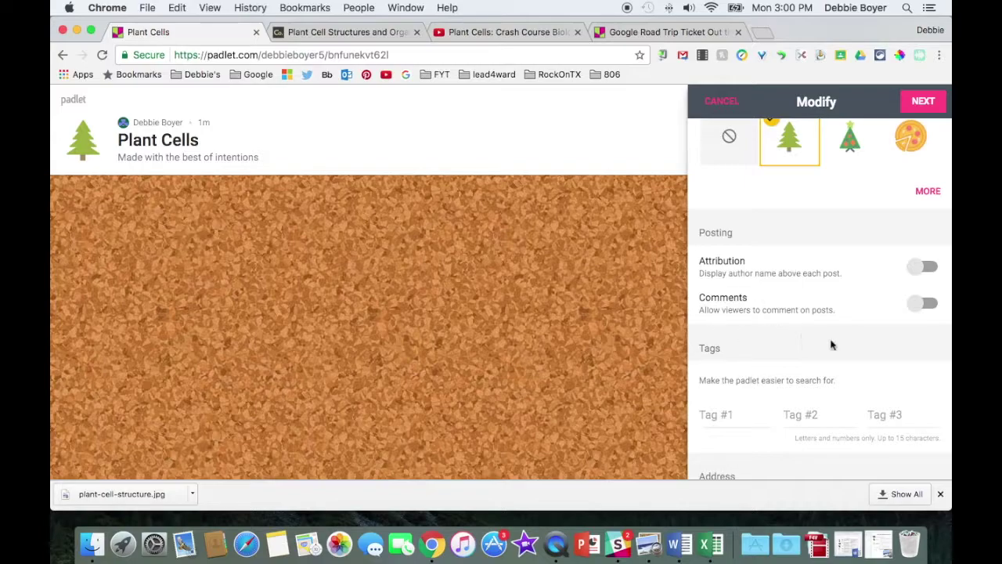
left_click(920, 312)
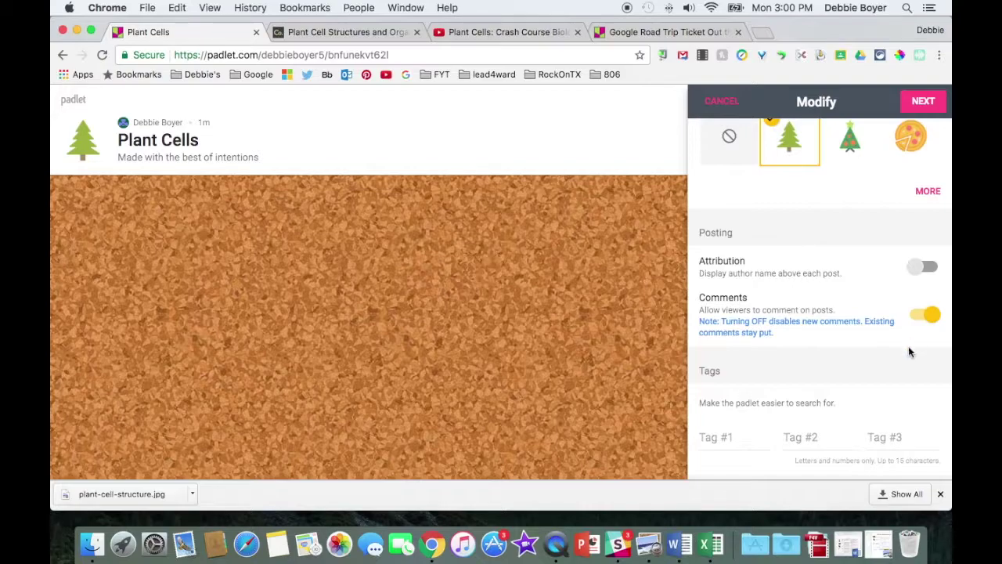
scroll(908, 348, "down", 3)
scroll(908, 349, "down", 1)
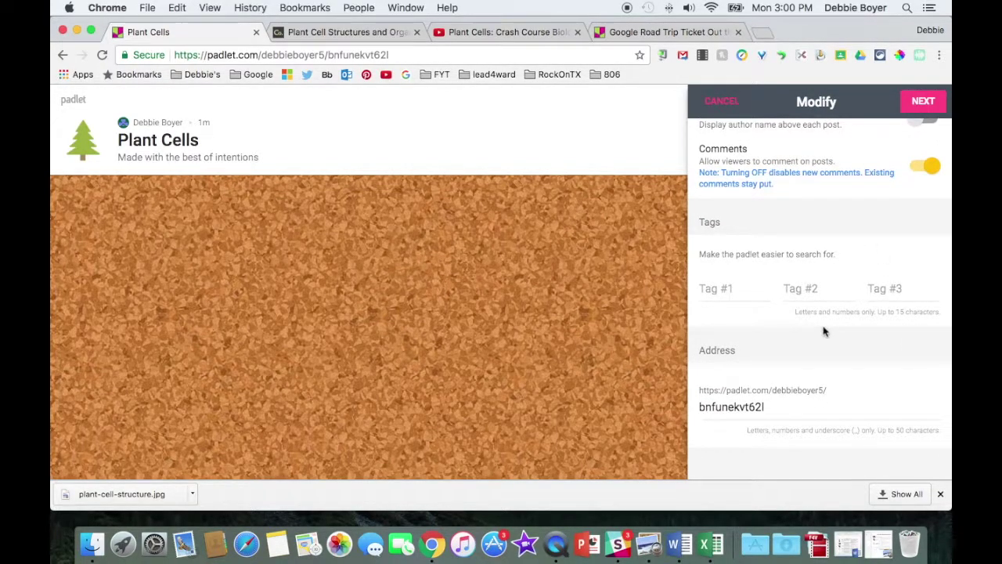
scroll(822, 331, "down", 2)
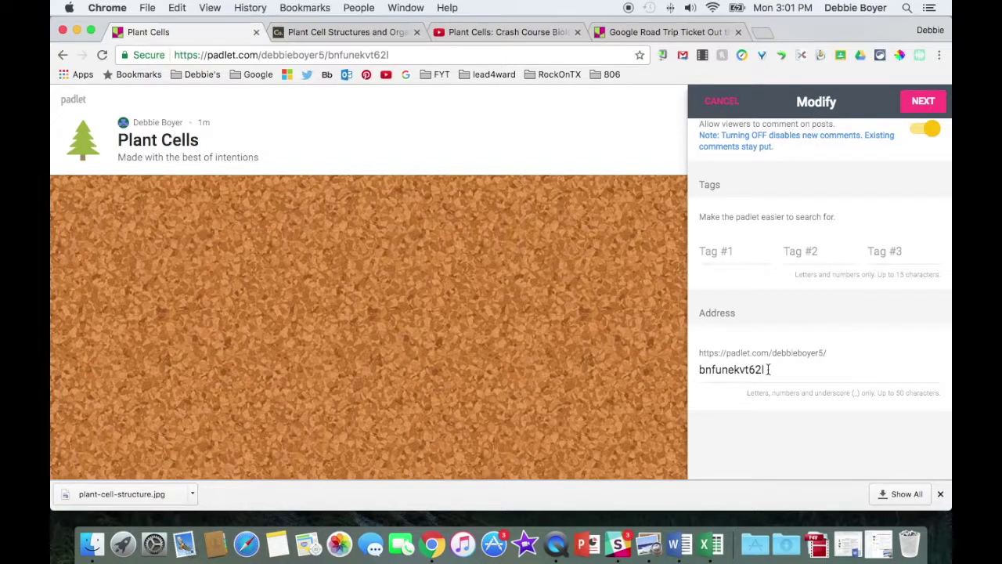
left_click_drag(765, 369, 716, 358)
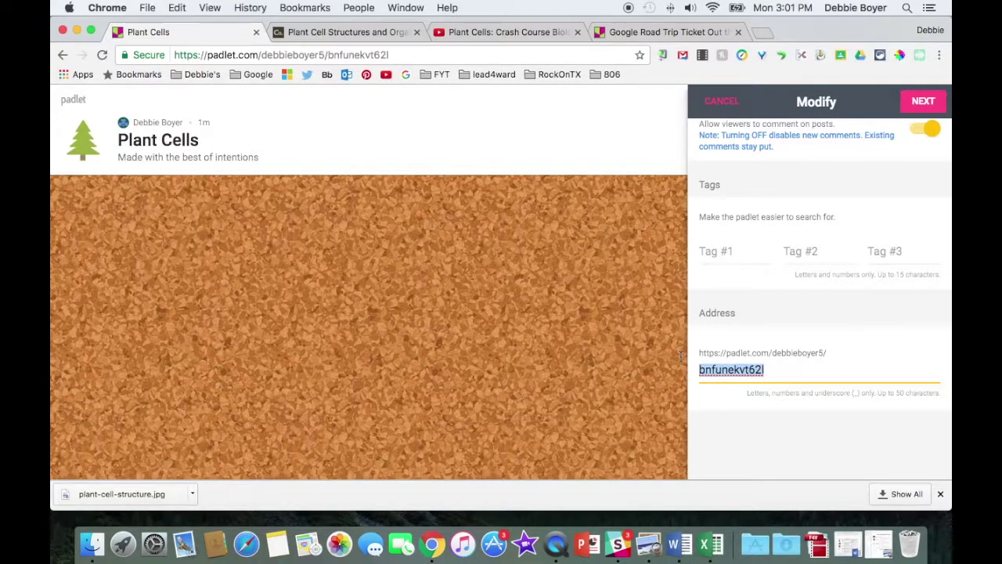
type("cells")
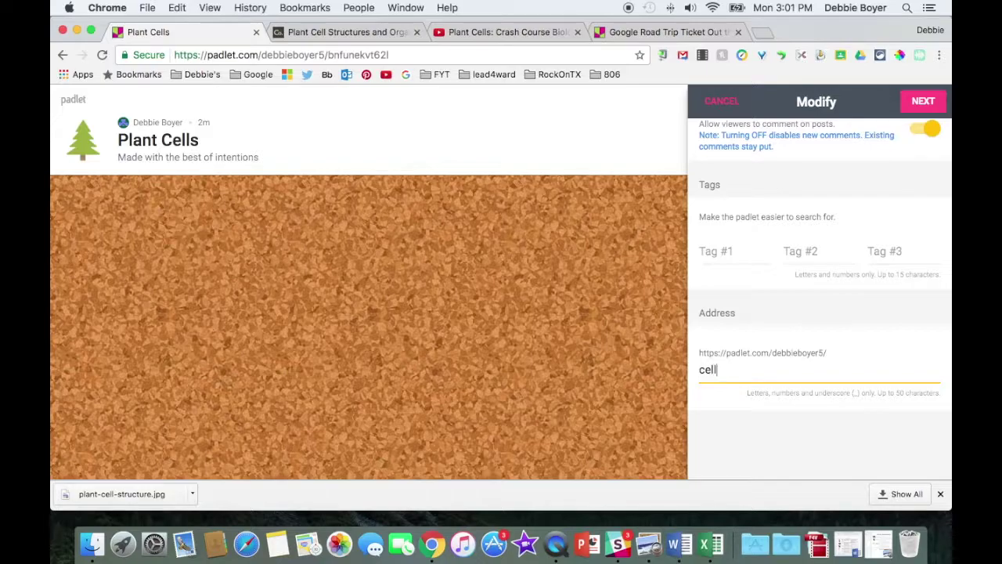
Step: In People & Privacy, set the wall to Secret after briefly choosing Password protected
left_click(917, 103)
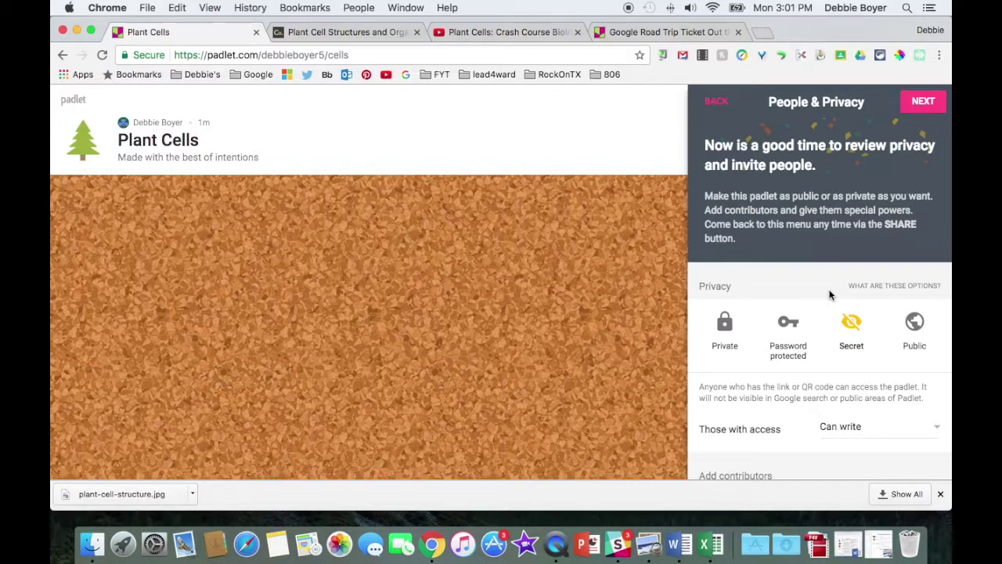
scroll(830, 295, "down", 1)
scroll(831, 294, "down", 1)
scroll(830, 295, "down", 1)
scroll(830, 295, "down", 2)
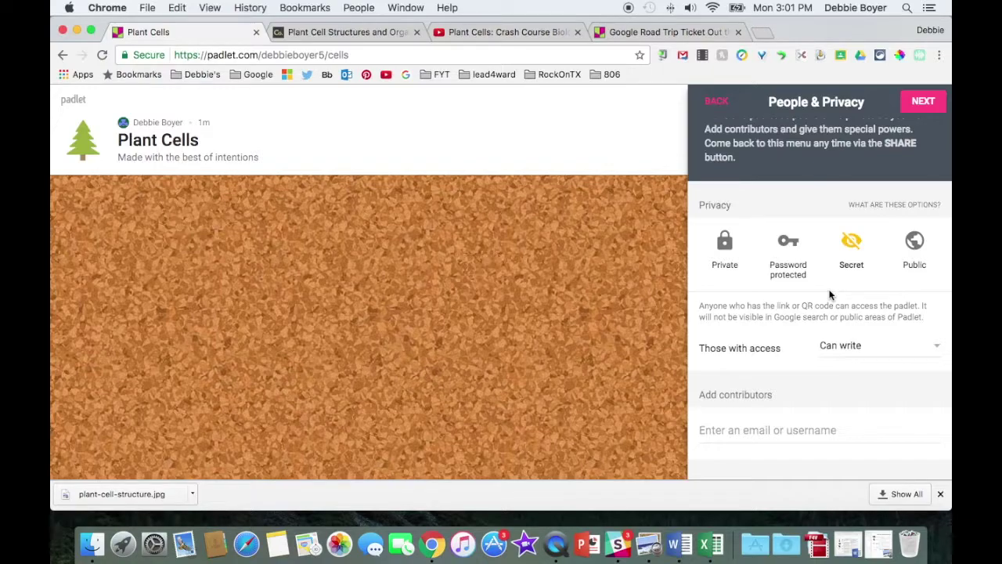
scroll(831, 294, "down", 2)
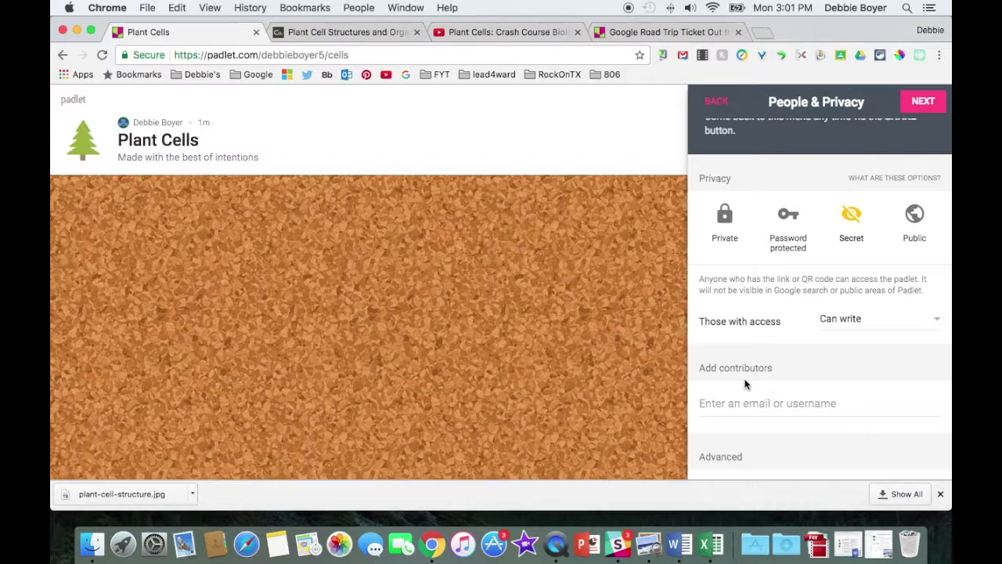
left_click(788, 216)
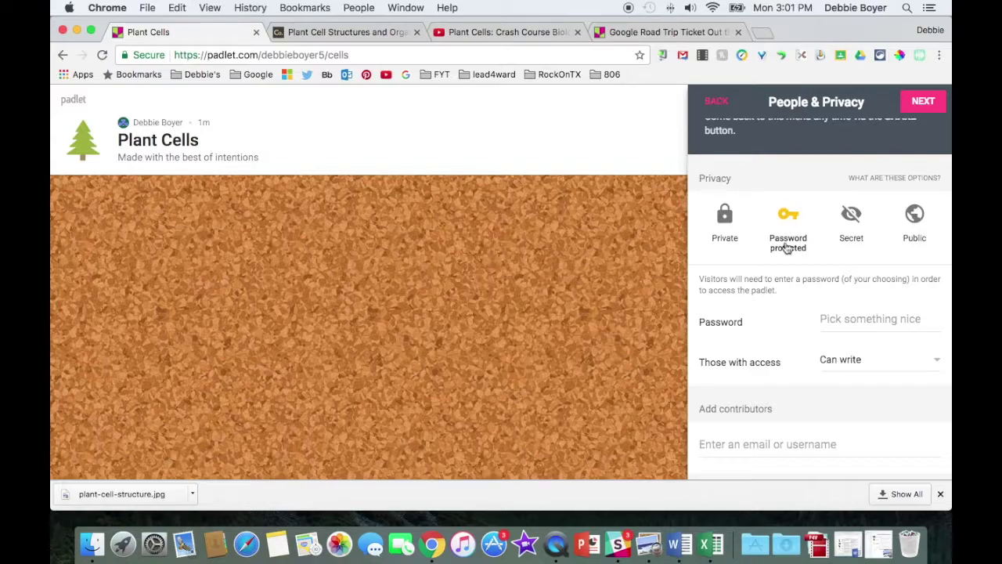
left_click(849, 224)
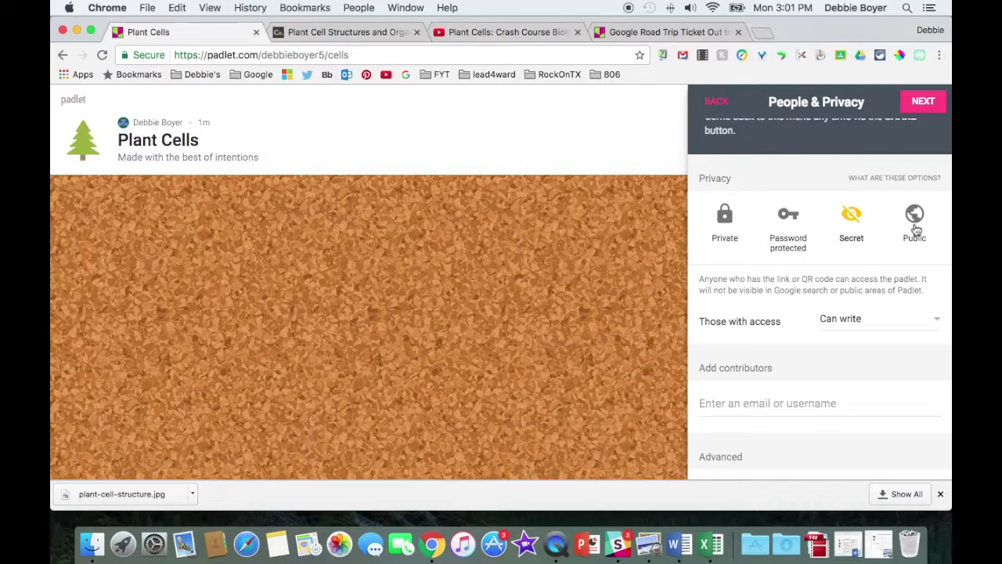
scroll(914, 227, "down", 2)
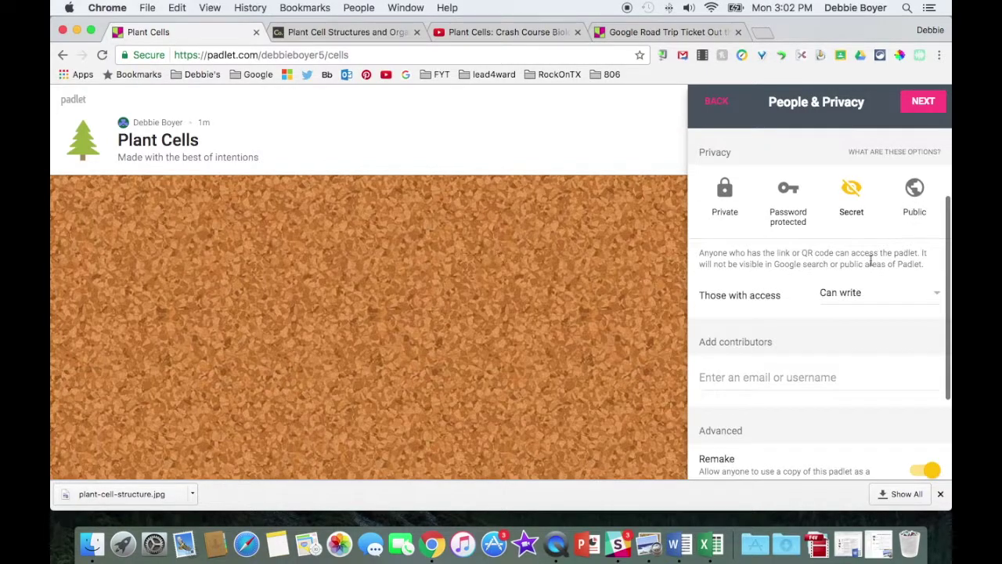
left_click(841, 295)
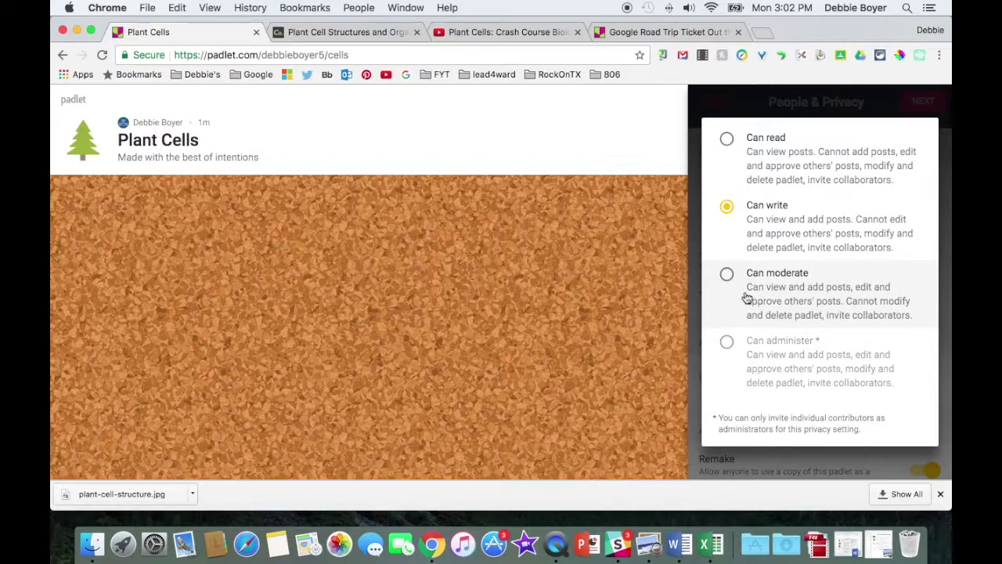
Step: Keep visitor access at Can write and switch off the Remake toggle
left_click(795, 113)
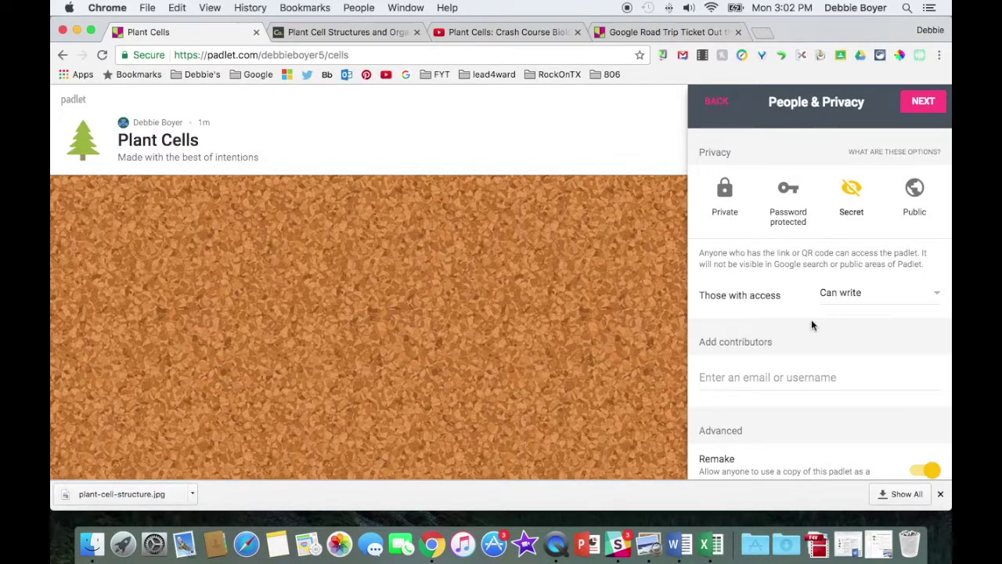
scroll(811, 320, "down", 2)
scroll(811, 319, "down", 2)
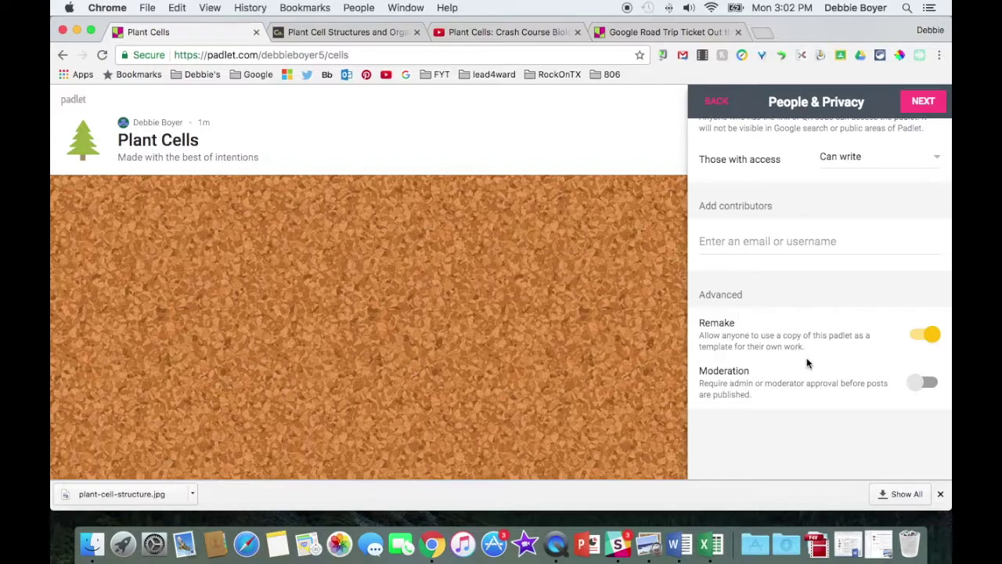
left_click(924, 338)
left_click(923, 103)
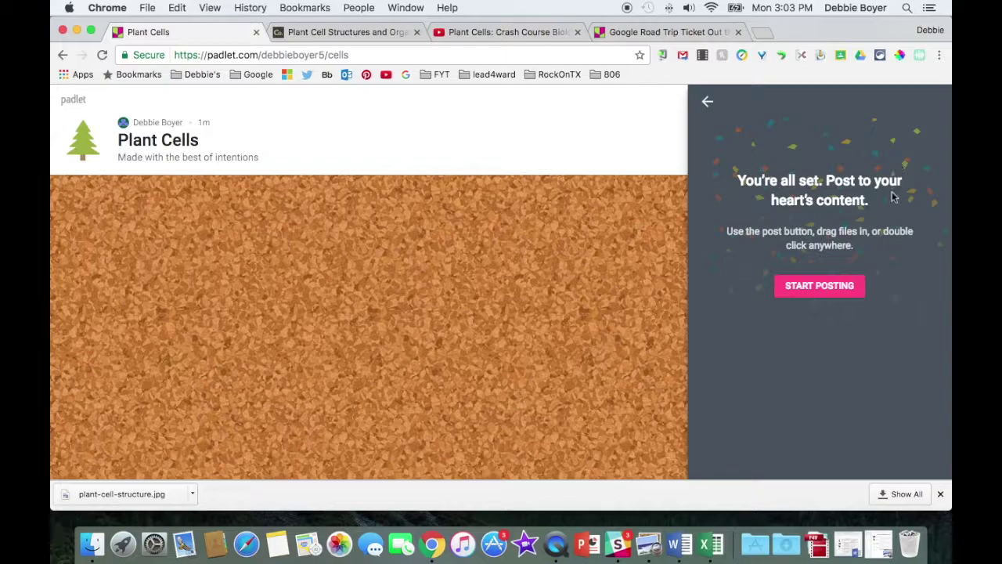
Step: Post 'Plant Cells' with body text 'plant cells' on the corkboard, choosing a file upload
left_click(820, 287)
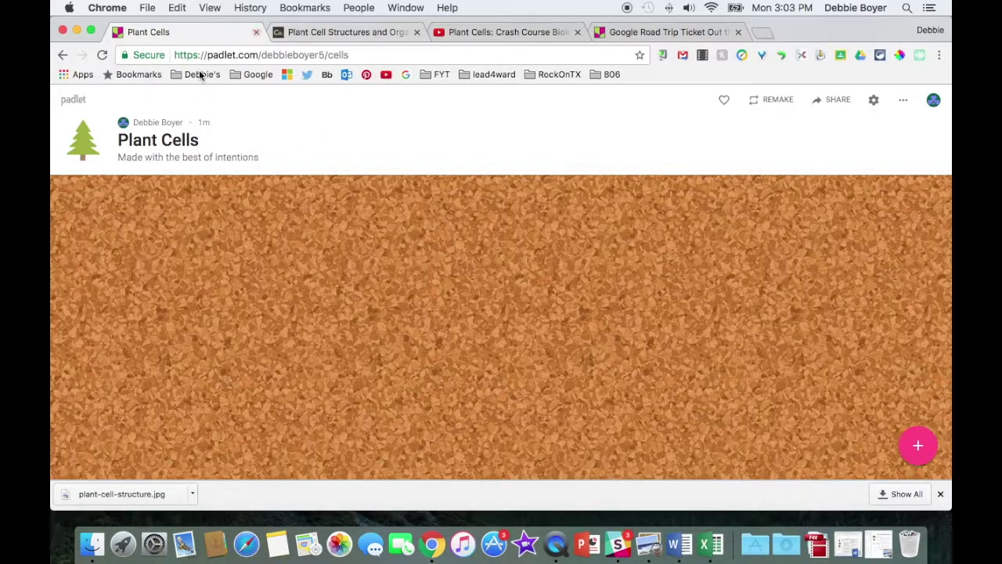
double_click(175, 235)
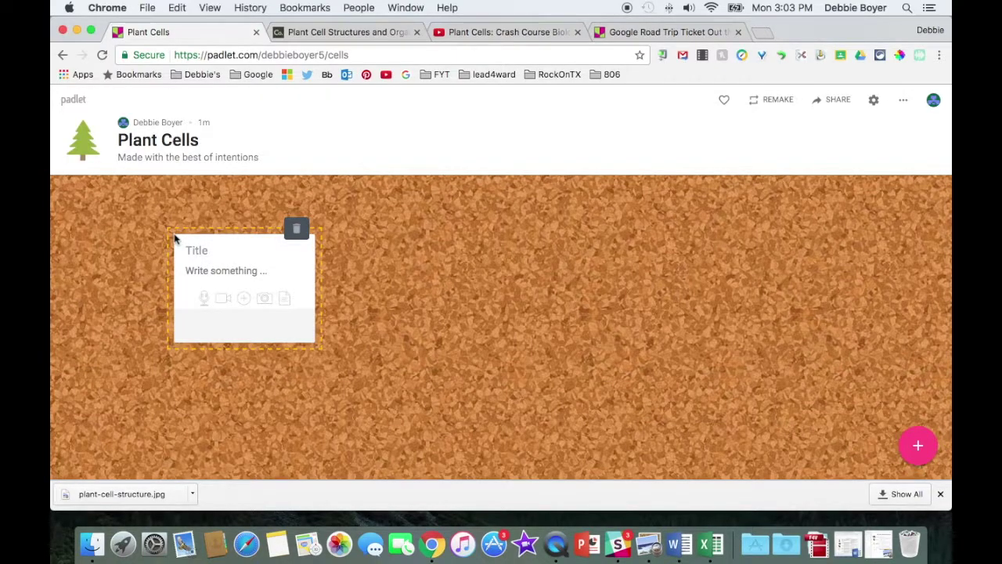
type("Plan")
type("t Cells")
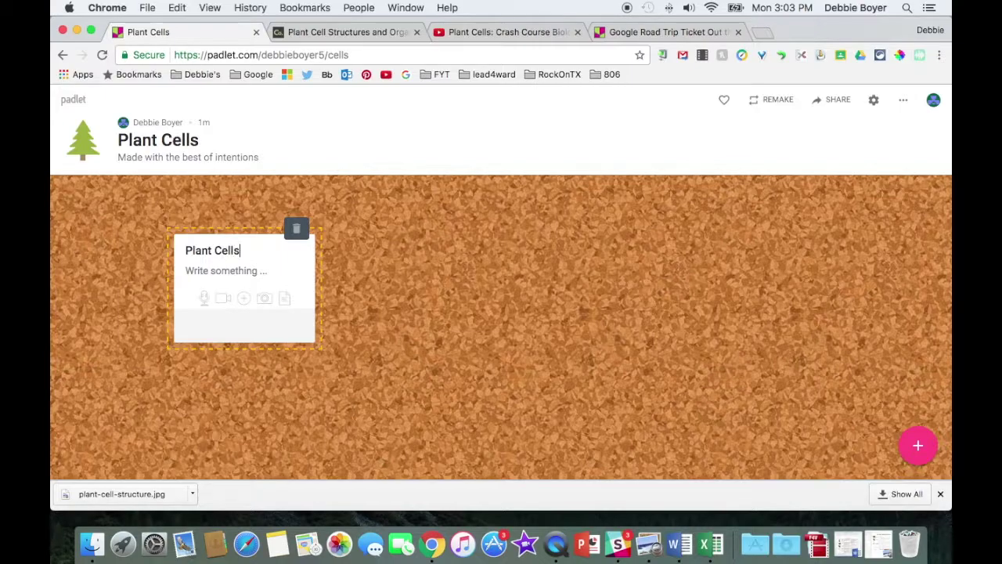
left_click(194, 270)
type("pl")
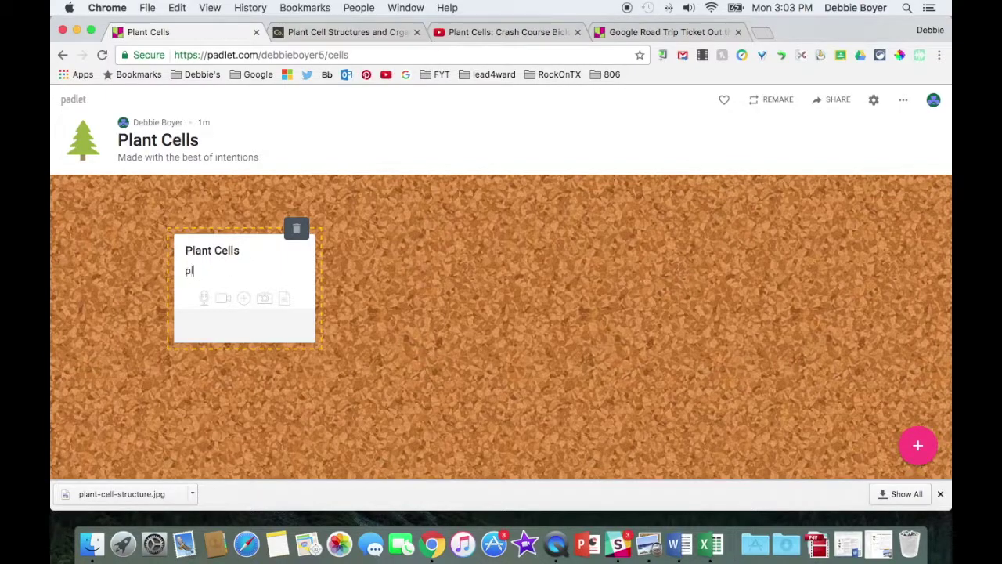
type("ant cells")
left_click(245, 302)
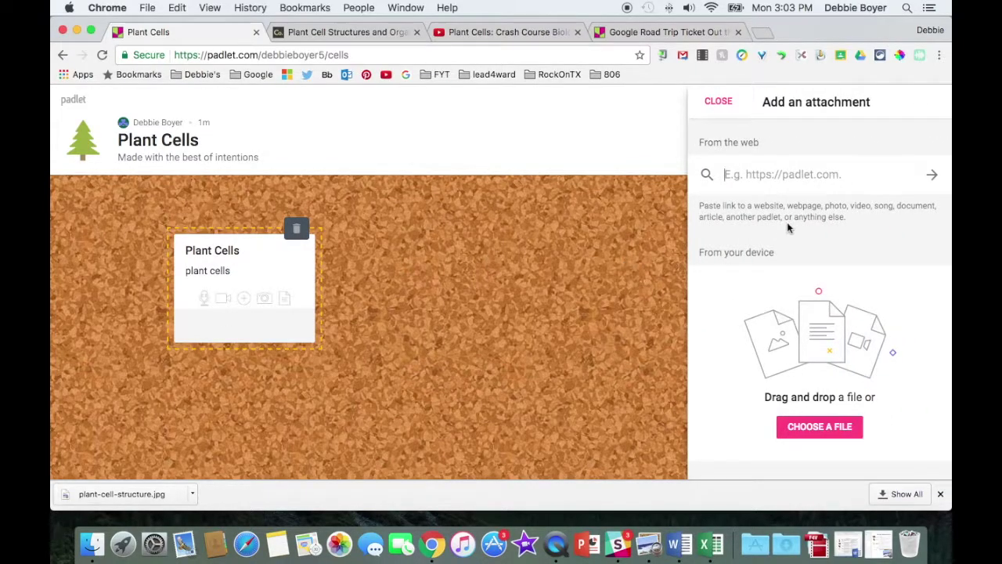
left_click(815, 430)
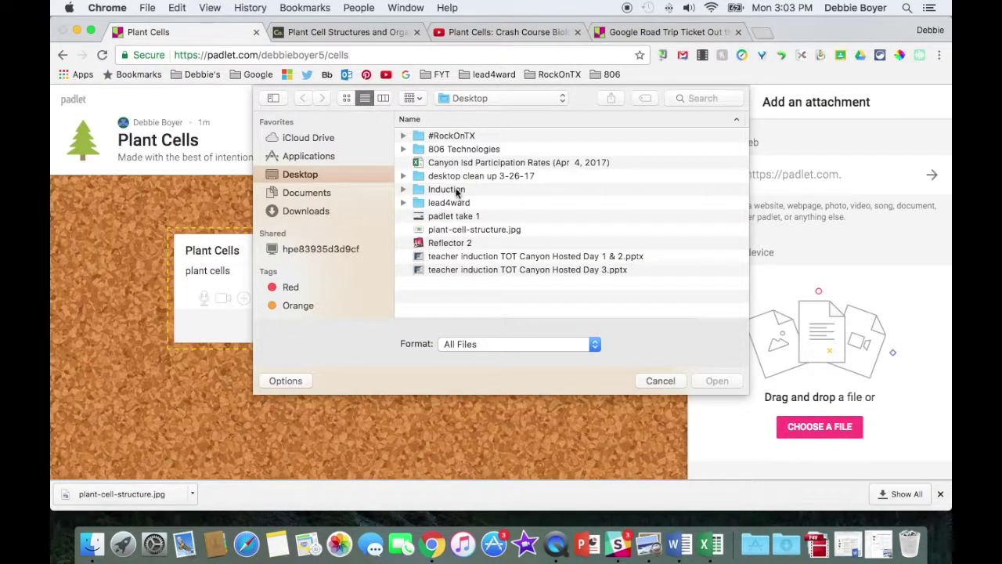
Step: Attach plant-cell-structure.jpg from the Desktop to the Plant Cells post
double_click(462, 230)
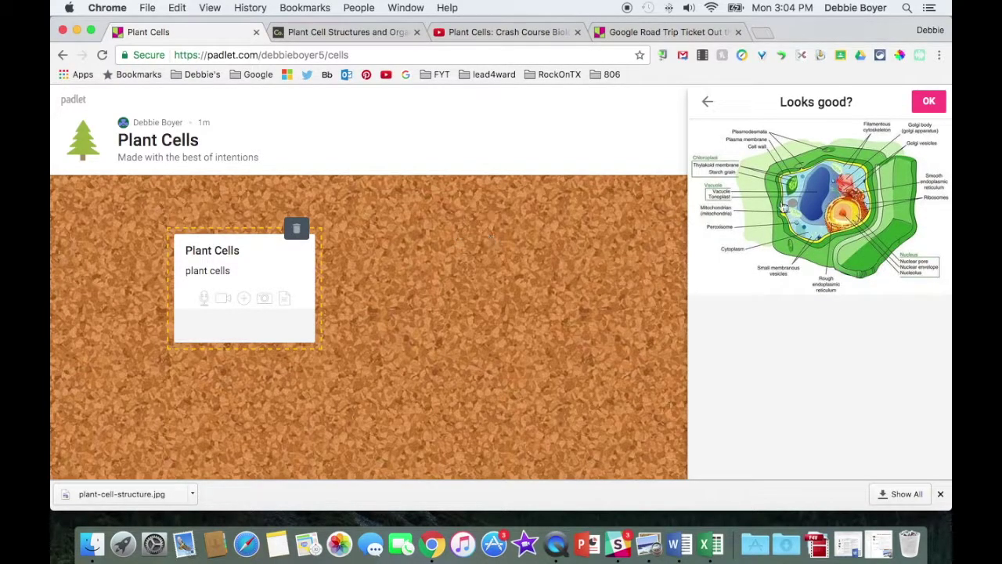
left_click(925, 102)
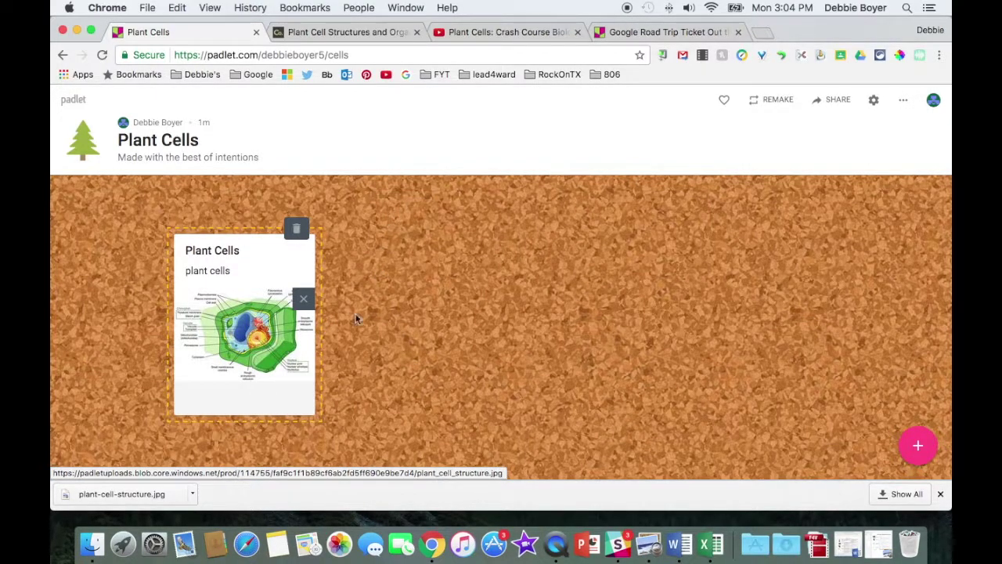
double_click(411, 269)
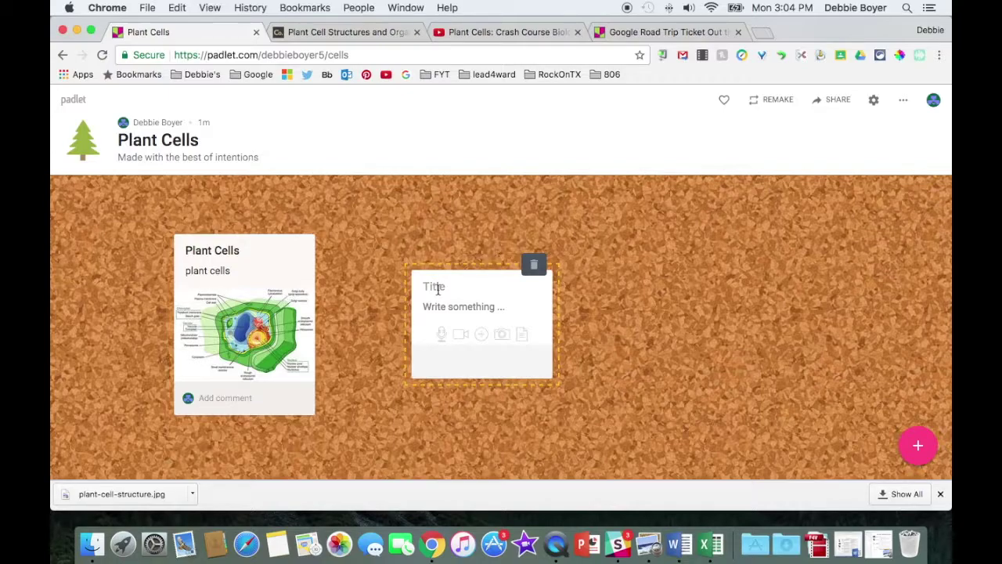
Step: Title the second post with a first name, correcting the typos
type("Bb")
key("BackSpace")
type("boo")
key("BackSpace")
key("BackSpace")
key("BackSpace")
type("obby")
Step: Attach the ThoughtCo plant cell page URL to the second post as a web link
left_click(481, 335)
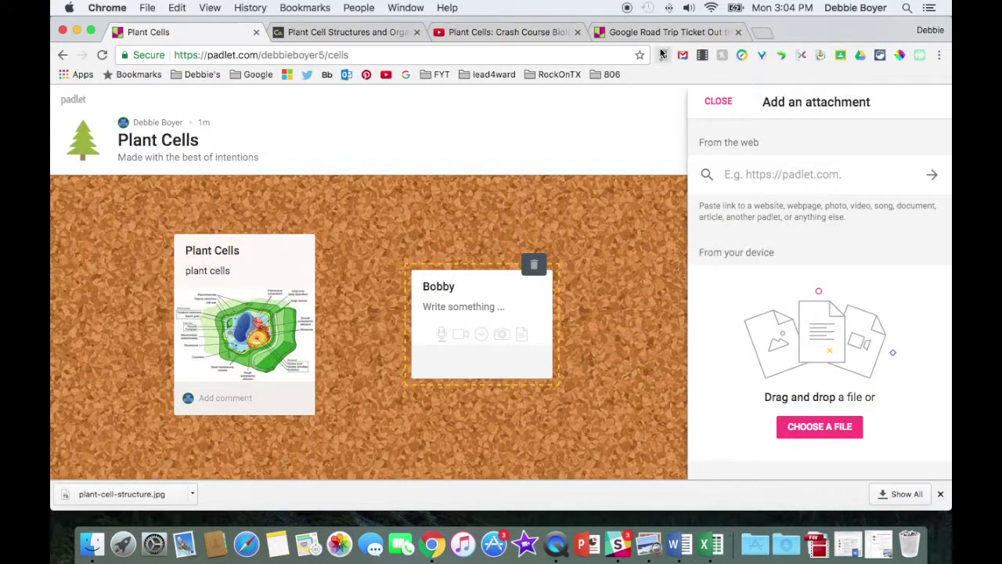
left_click(345, 31)
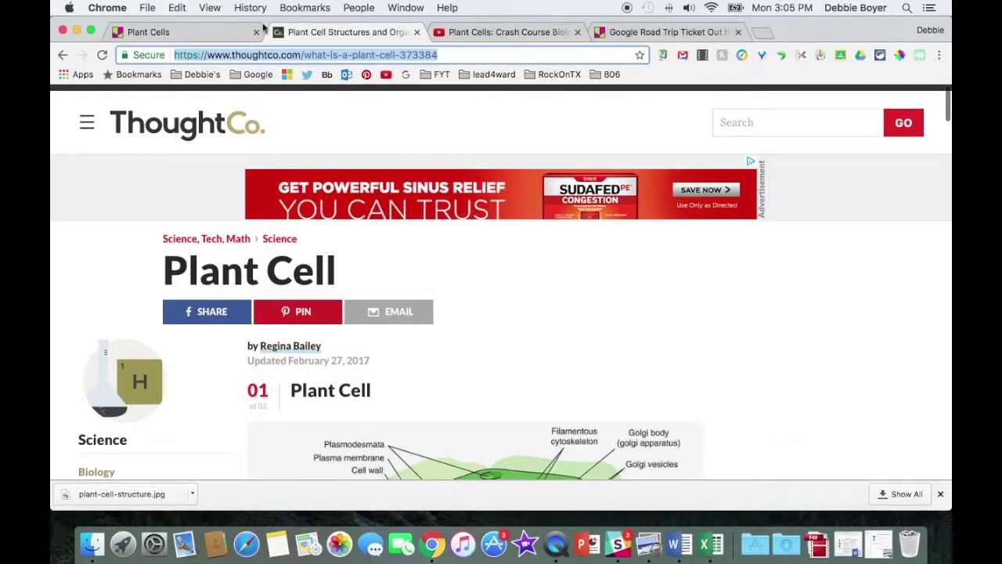
left_click(217, 33)
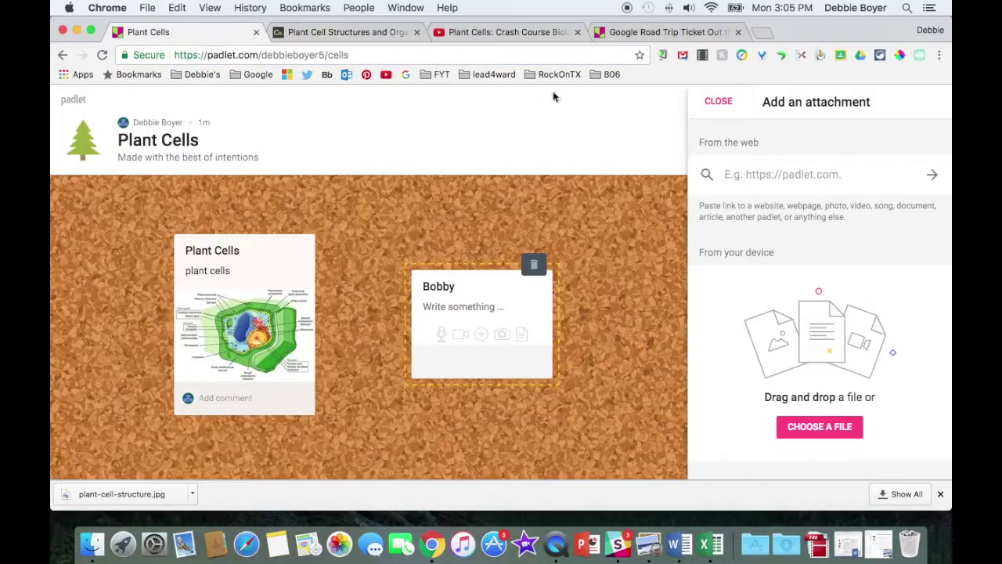
left_click(757, 176)
type("https://www.thoughtco.com/what-is-a-plant-cell-373384")
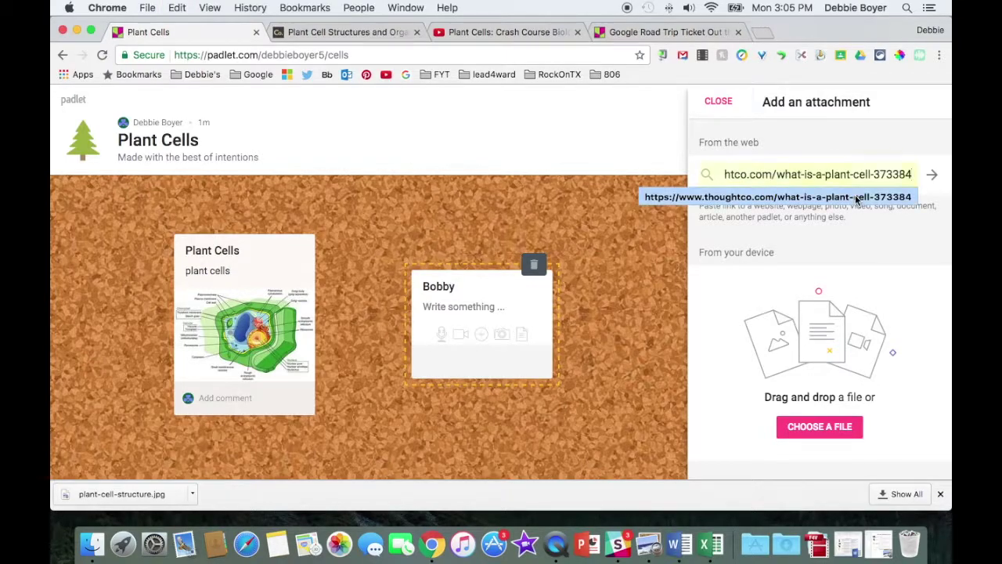
left_click(930, 179)
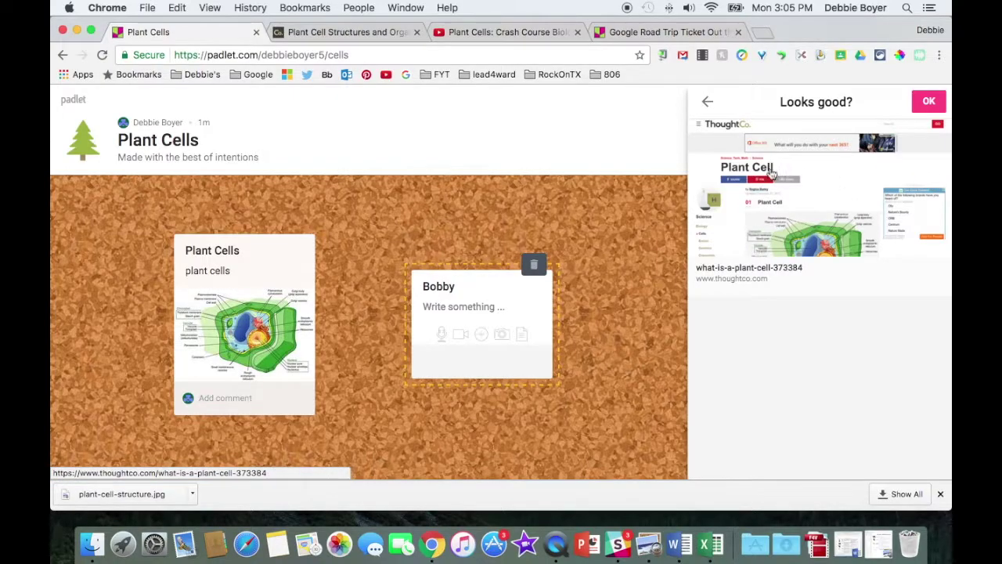
left_click(929, 104)
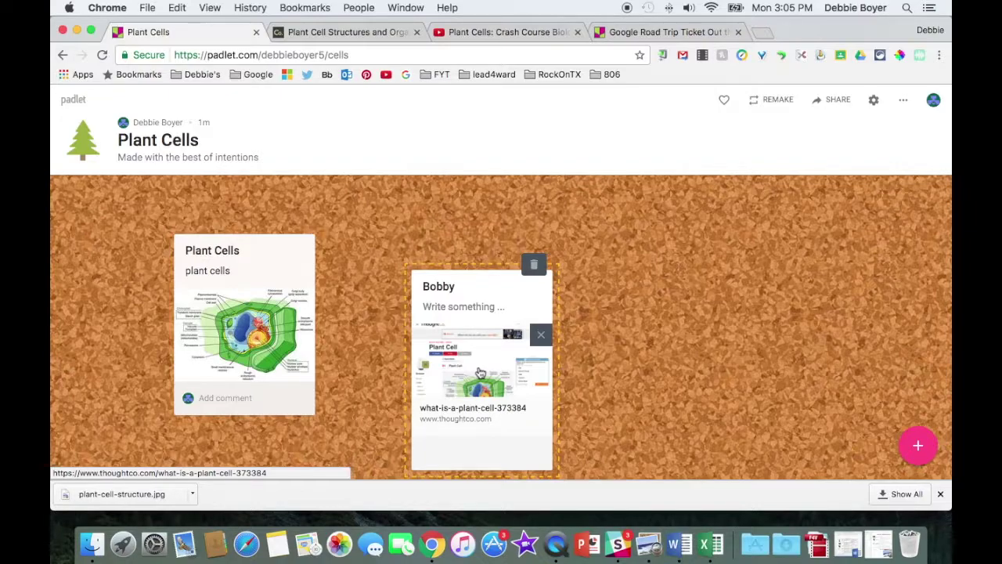
left_click(644, 252)
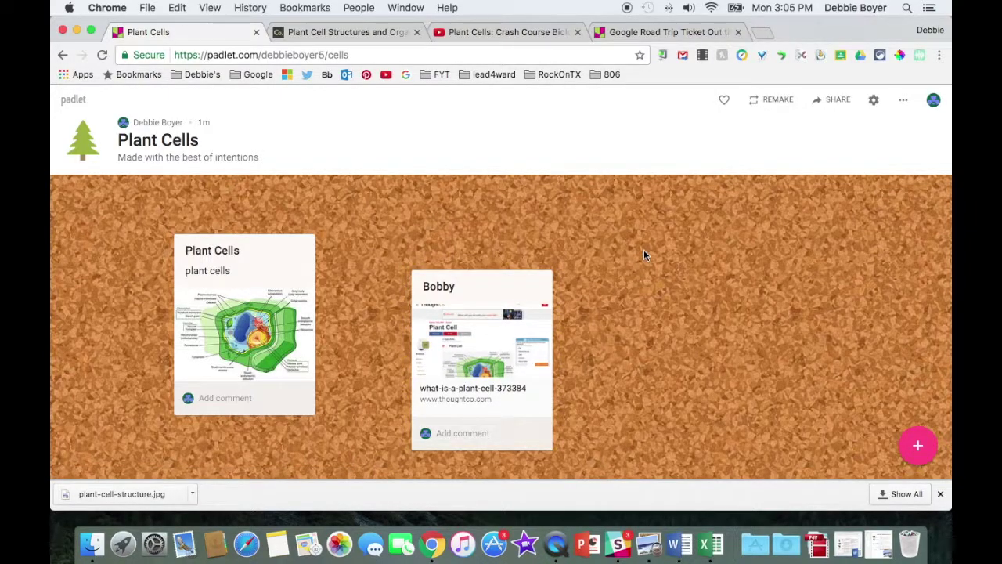
Step: Paste the Crash Course Plant Cells YouTube link into a new third corkboard post and confirm the preview
left_click(524, 32)
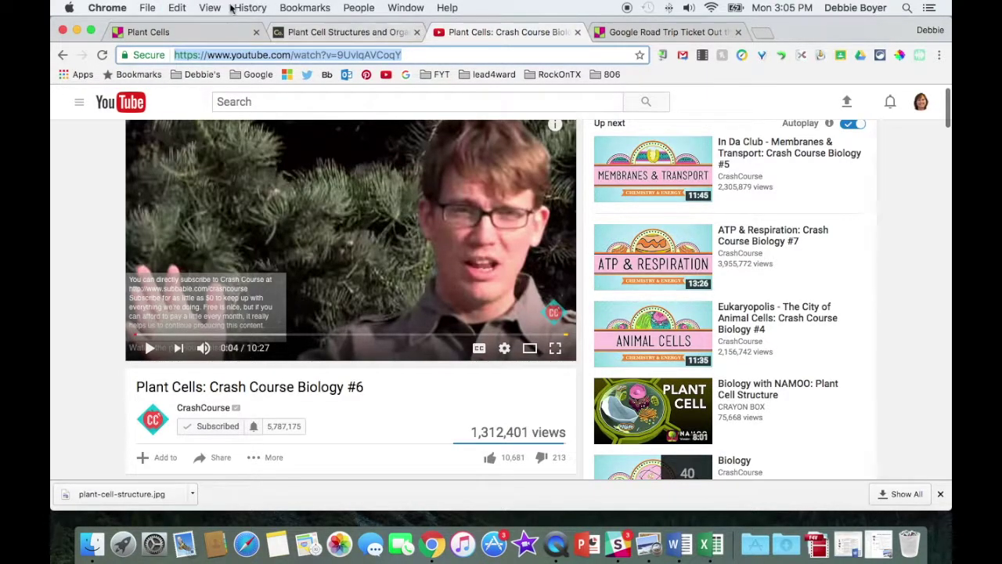
left_click(193, 34)
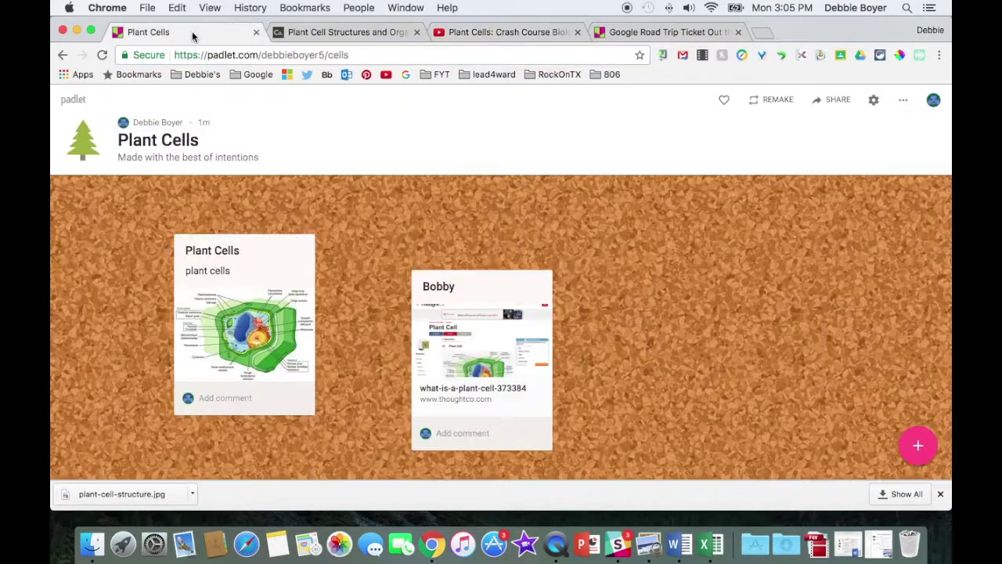
double_click(628, 241)
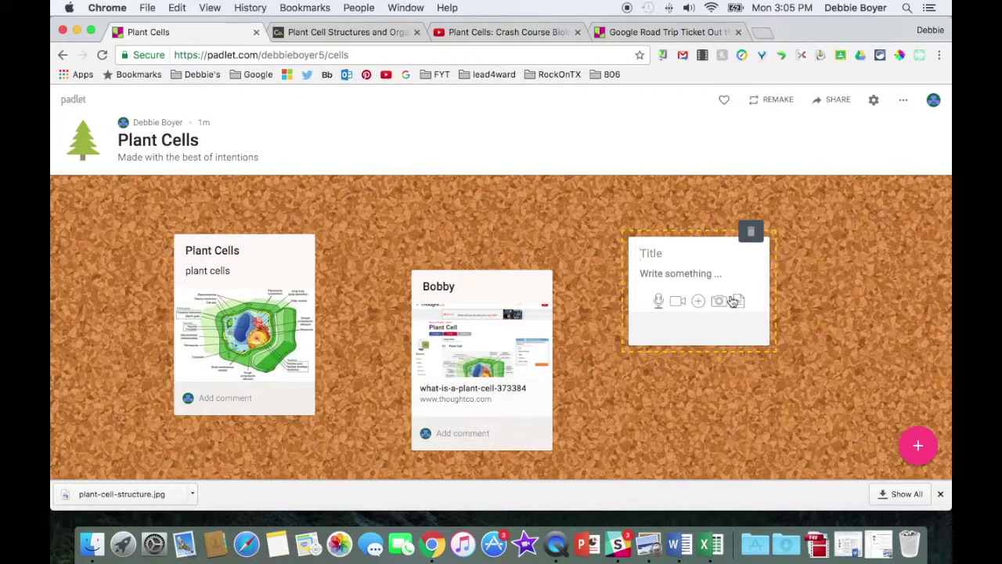
left_click(699, 301)
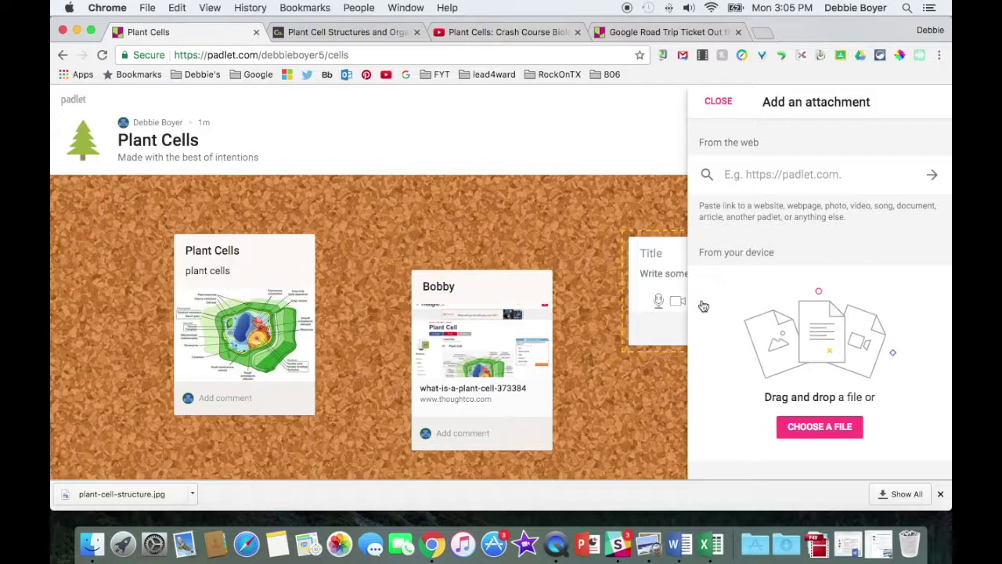
left_click(790, 179)
key("super+v")
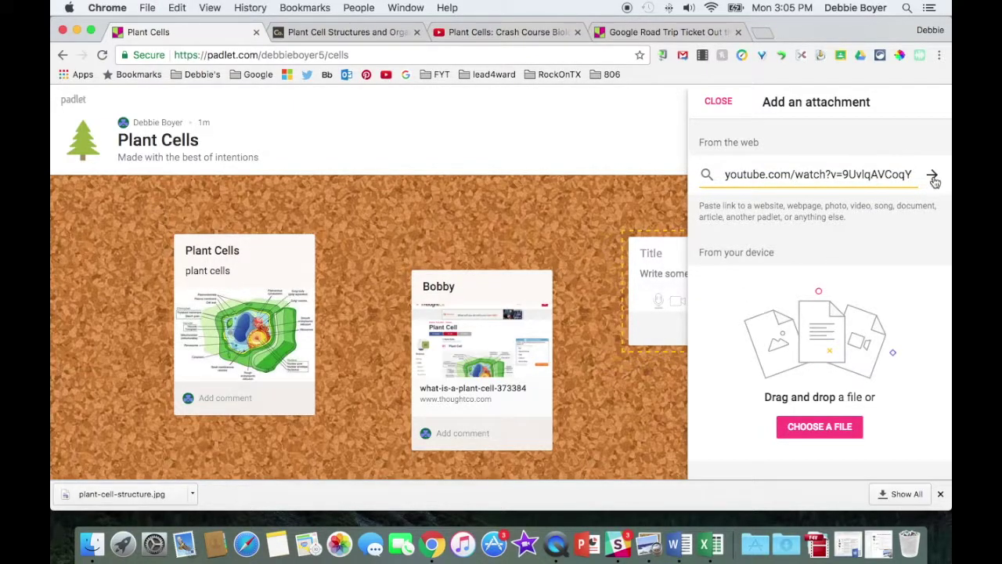
left_click(933, 177)
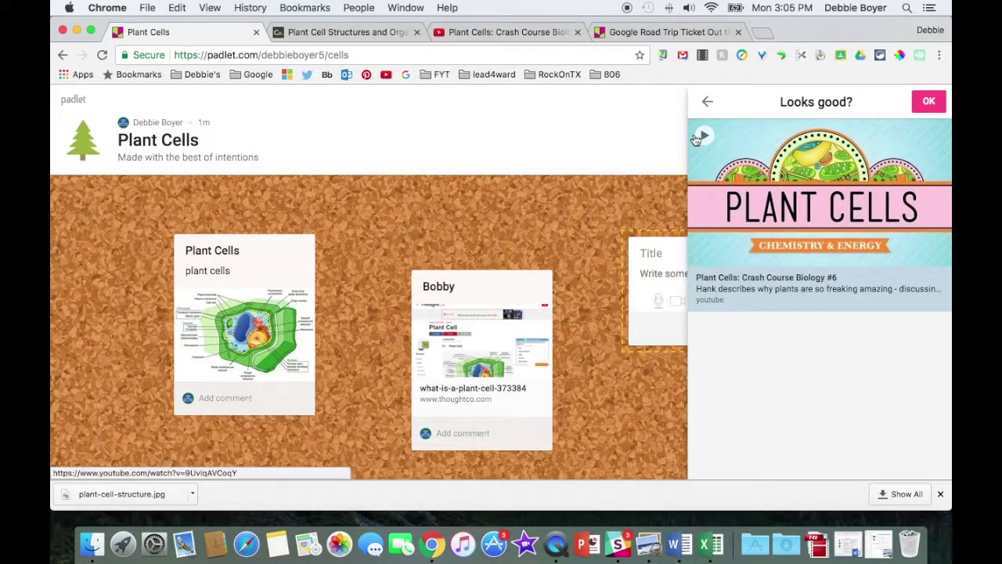
left_click(931, 103)
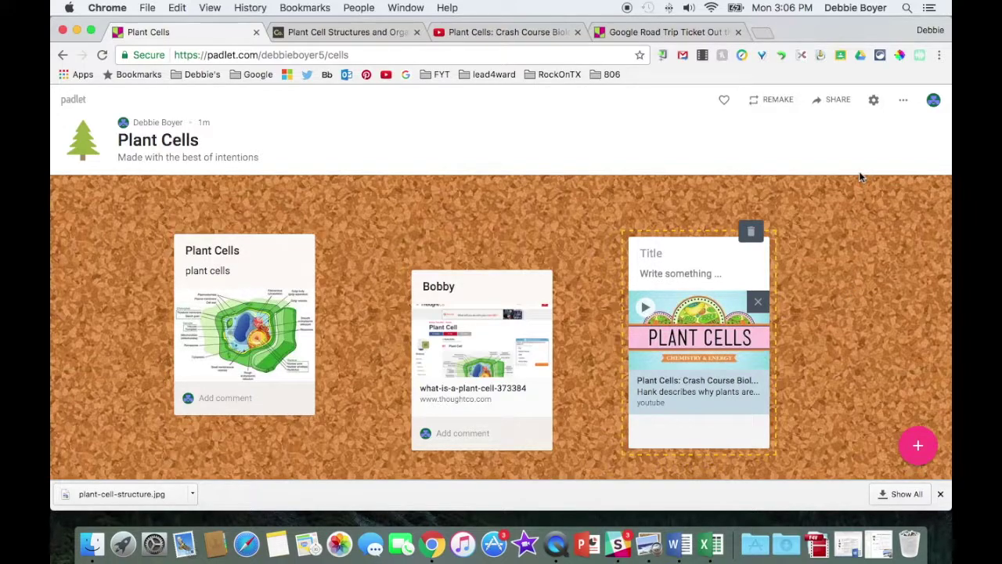
Step: Switch to the Google Road Trip Ticket Out the Door wall and scroll around its participant notes
left_click(704, 35)
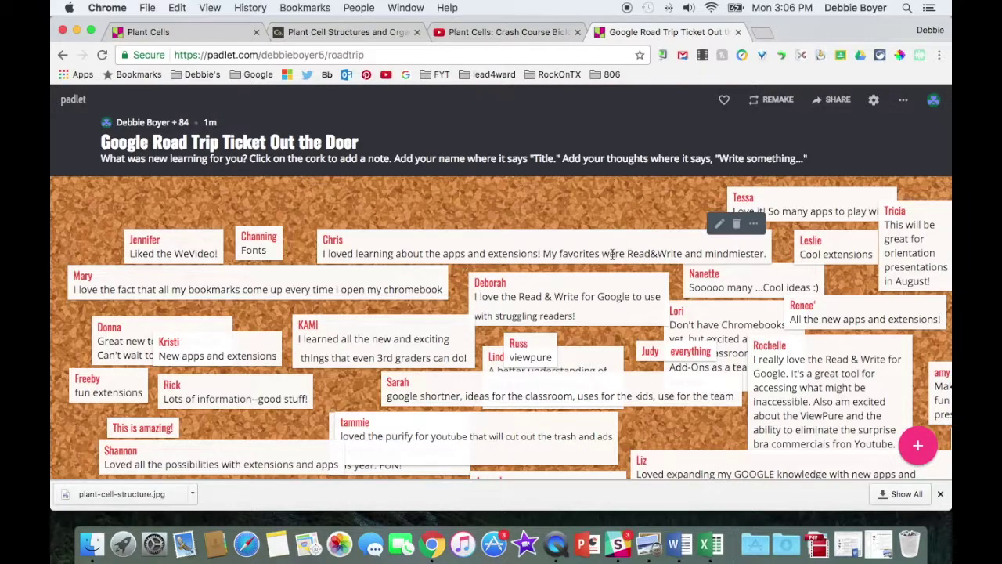
scroll(613, 254, "down", 2)
scroll(613, 256, "down", 1)
scroll(613, 257, "down", 1)
scroll(613, 258, "down", 1)
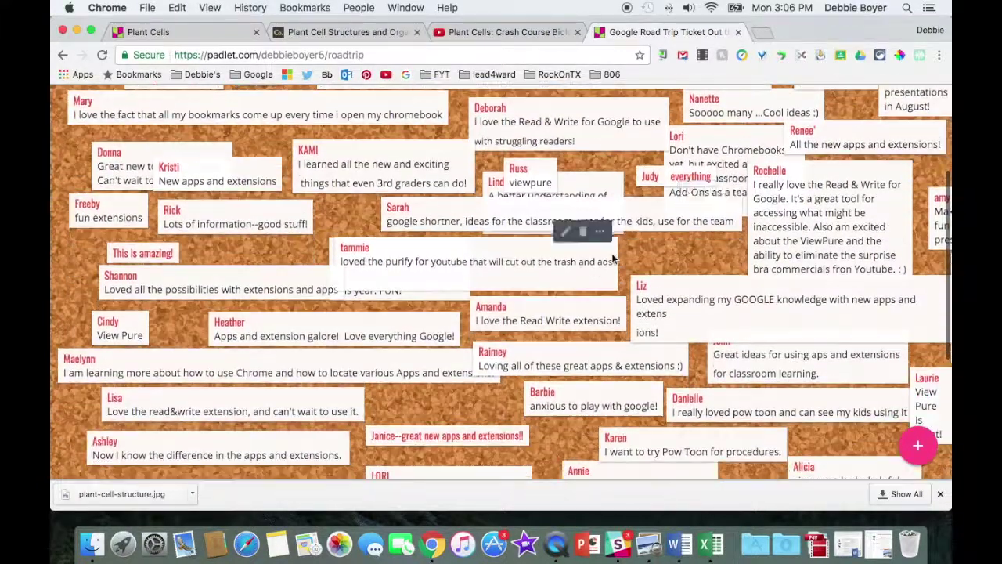
scroll(615, 258, "down", 1)
scroll(710, 264, "down", 2)
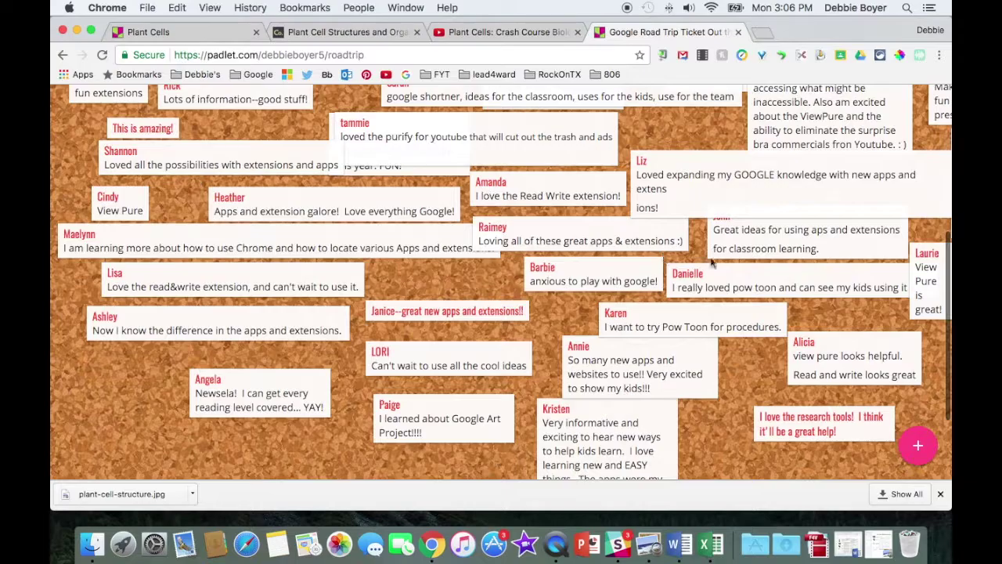
scroll(711, 264, "right", 1)
scroll(720, 262, "right", 7)
scroll(732, 262, "right", 3)
scroll(742, 260, "right", 2)
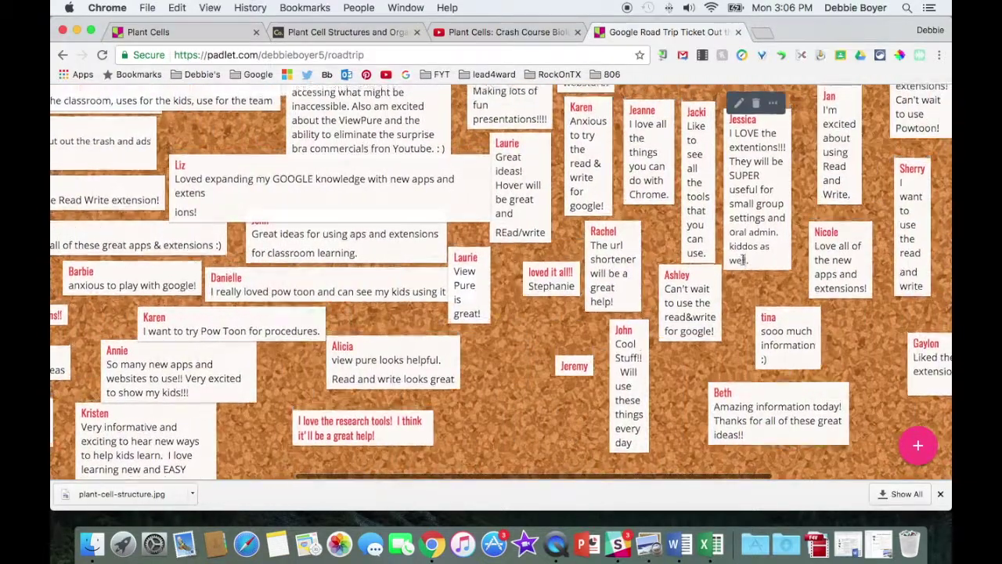
scroll(742, 260, "up", 5)
scroll(743, 260, "up", 1)
scroll(743, 261, "up", 1)
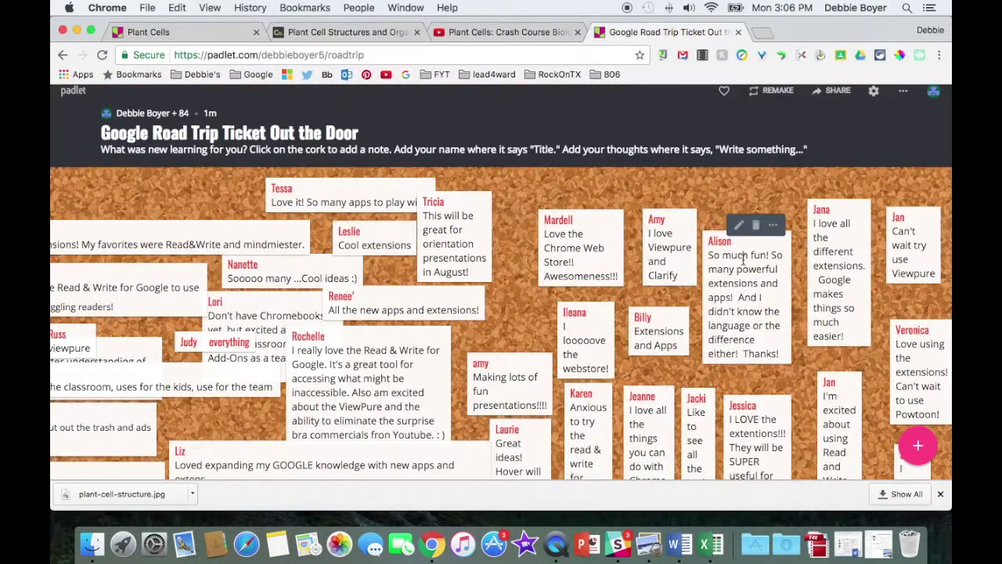
scroll(744, 261, "left", 13)
scroll(743, 260, "down", 2)
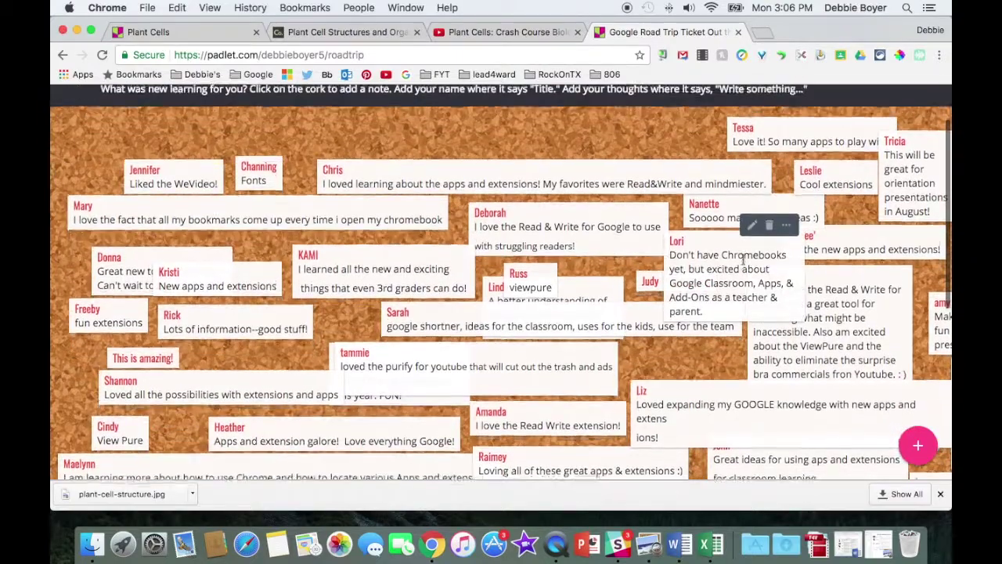
scroll(742, 260, "down", 1)
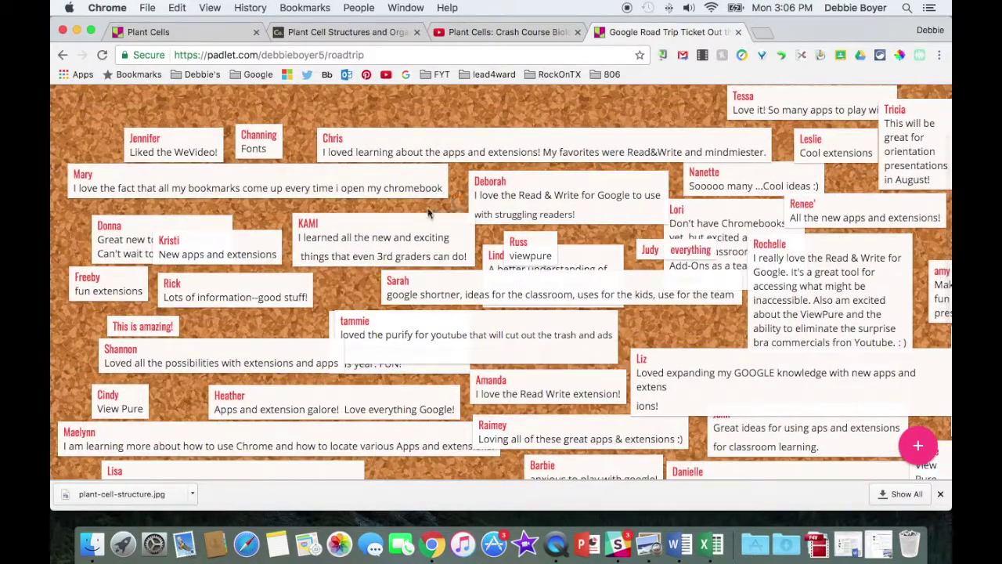
scroll(548, 266, "up", 3)
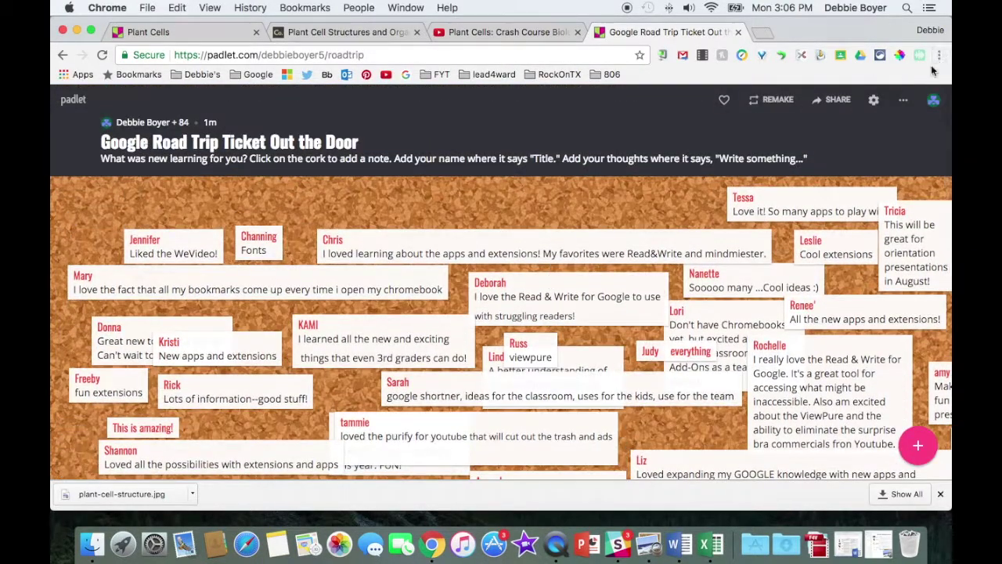
Step: Change the Road Trip wall's layout to Grid and save, then preview the Stream layout
left_click(874, 102)
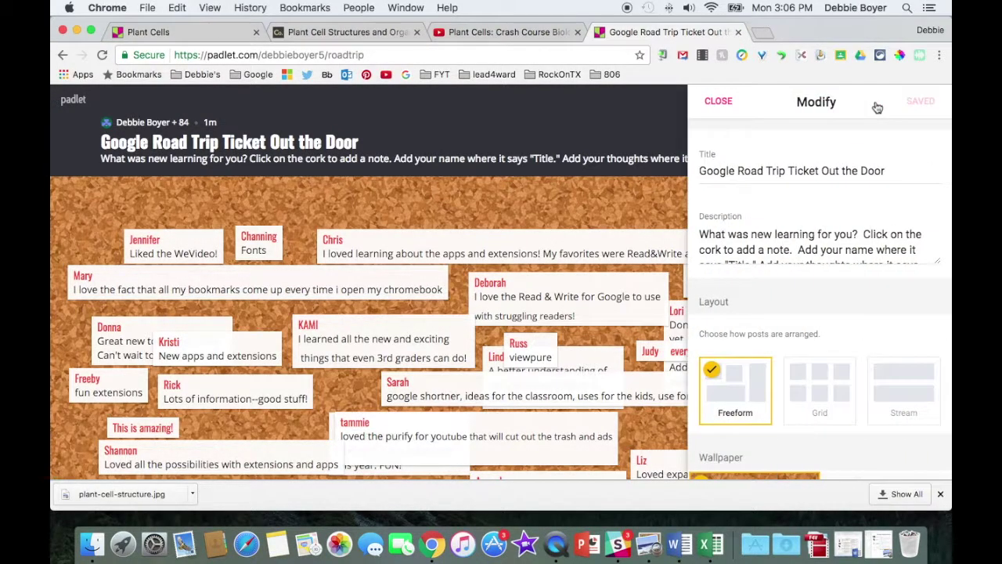
left_click(818, 383)
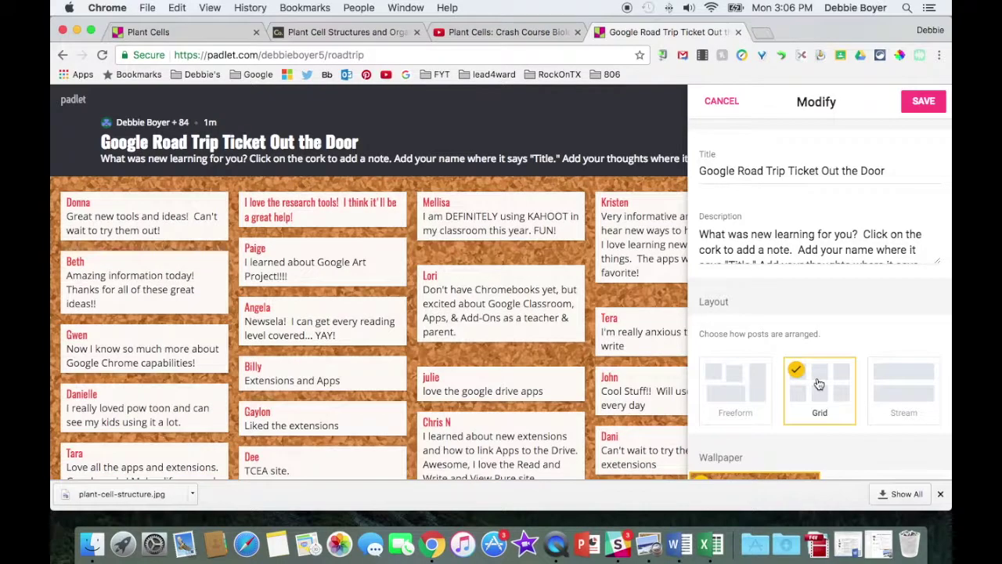
left_click(921, 106)
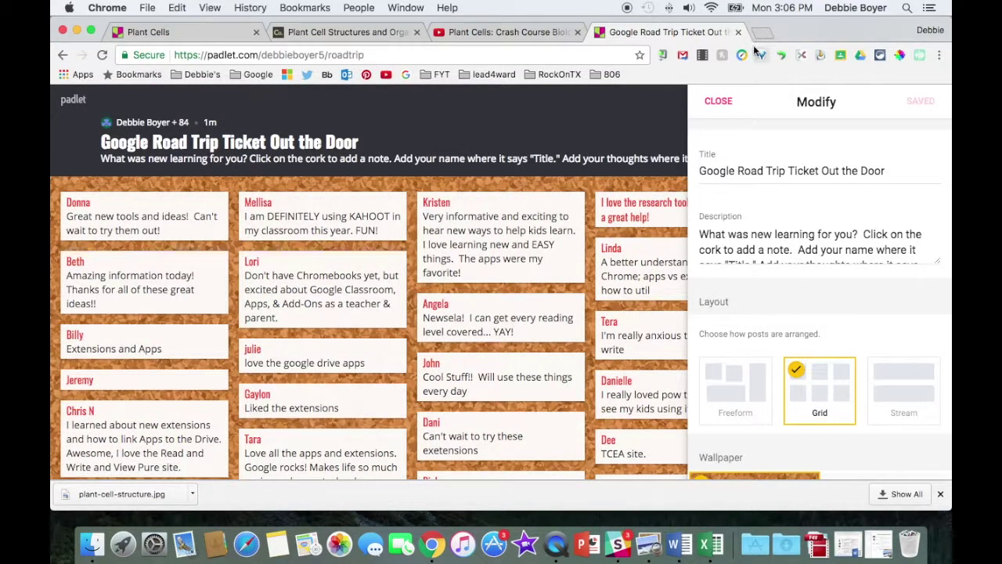
left_click(902, 393)
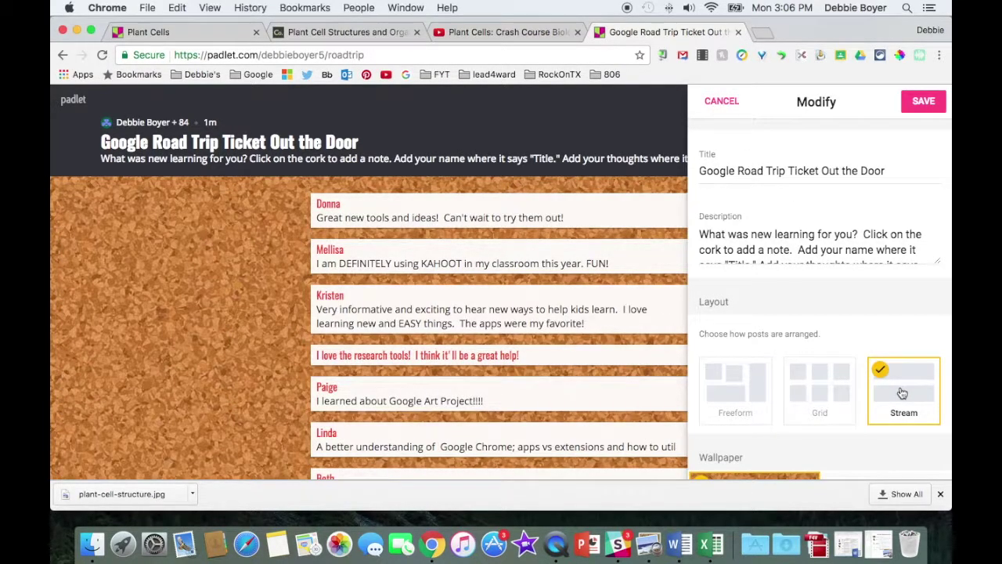
mouse_move(494, 309)
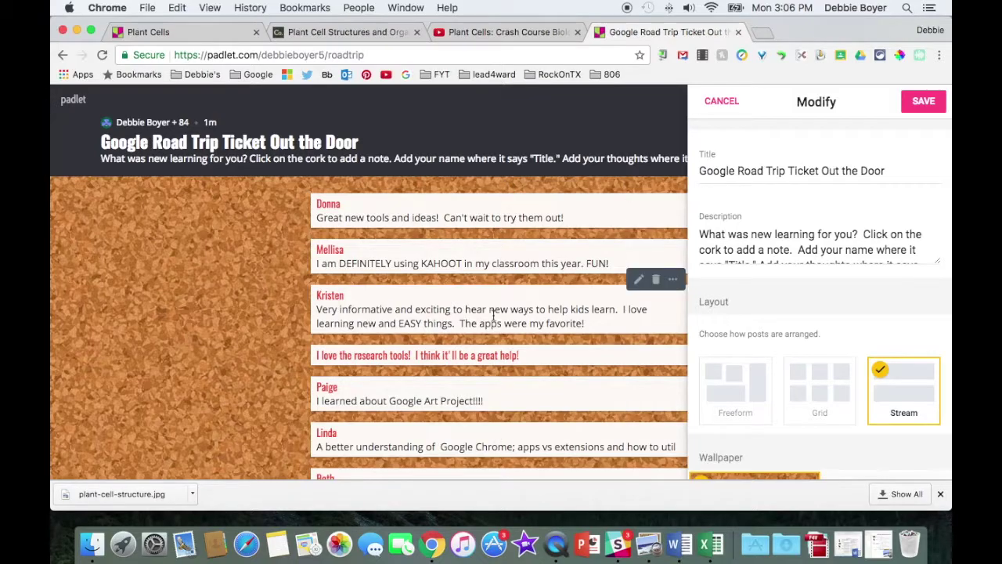
scroll(495, 336, "down", 5)
scroll(493, 313, "down", 5)
scroll(493, 313, "down", 3)
scroll(493, 313, "down", 3)
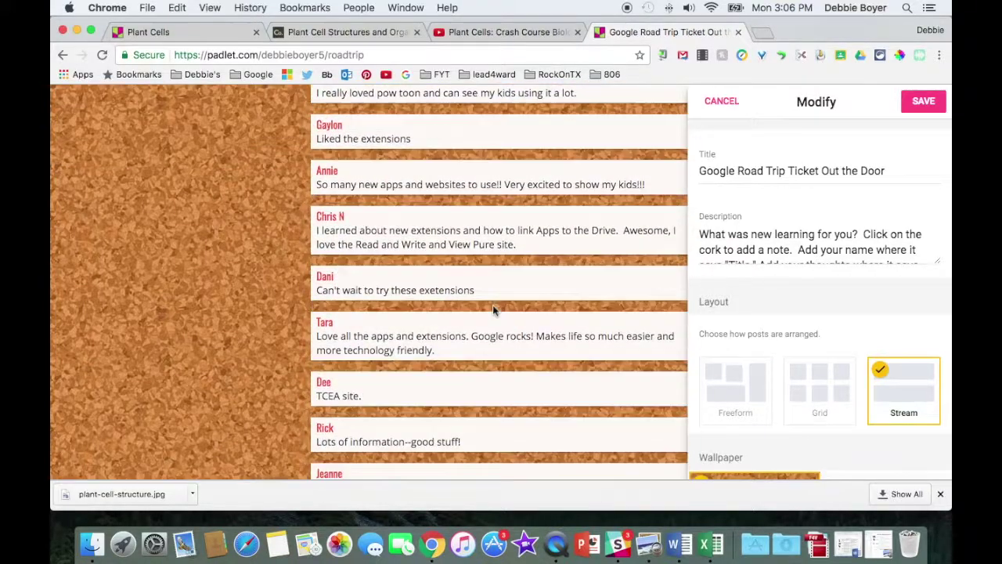
scroll(493, 311, "up", 10)
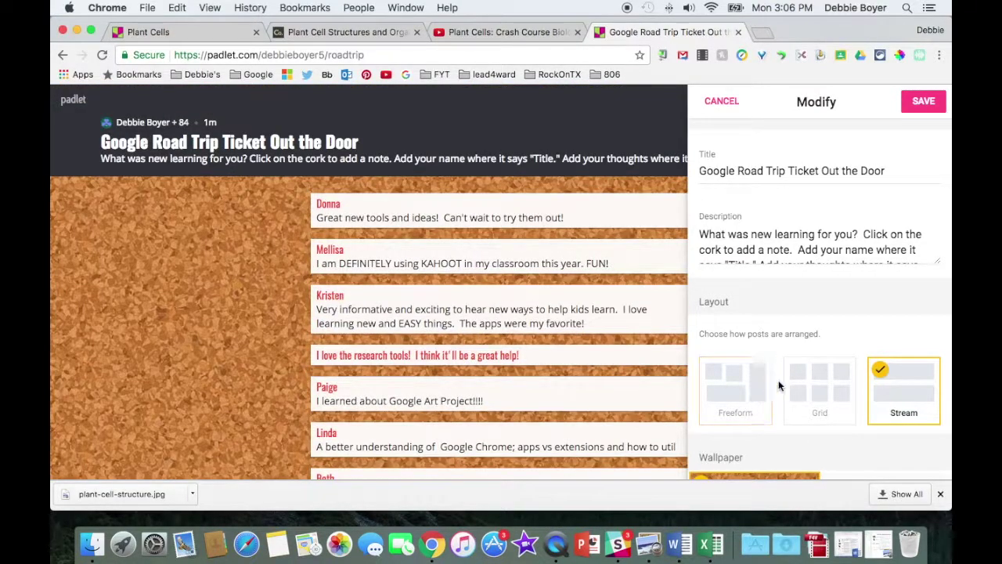
Step: Save the Road Trip wall back to Freeform layout and return to the Plant Cells wall
left_click(745, 383)
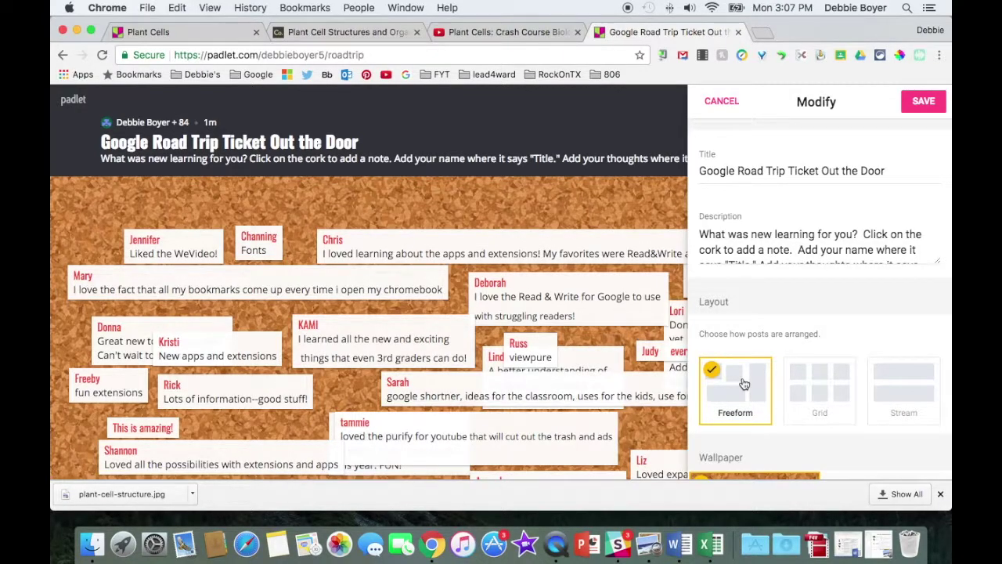
left_click(928, 104)
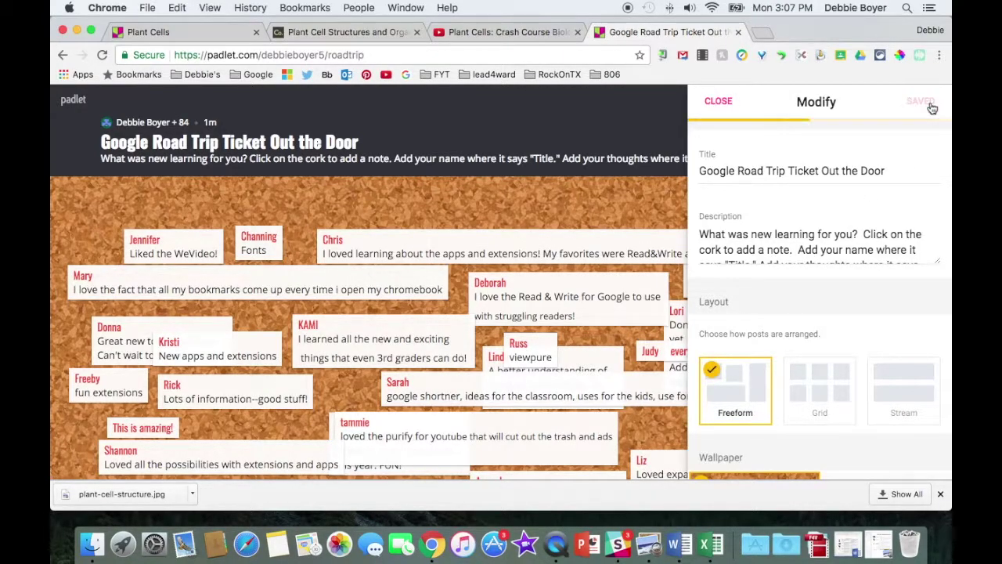
left_click(719, 101)
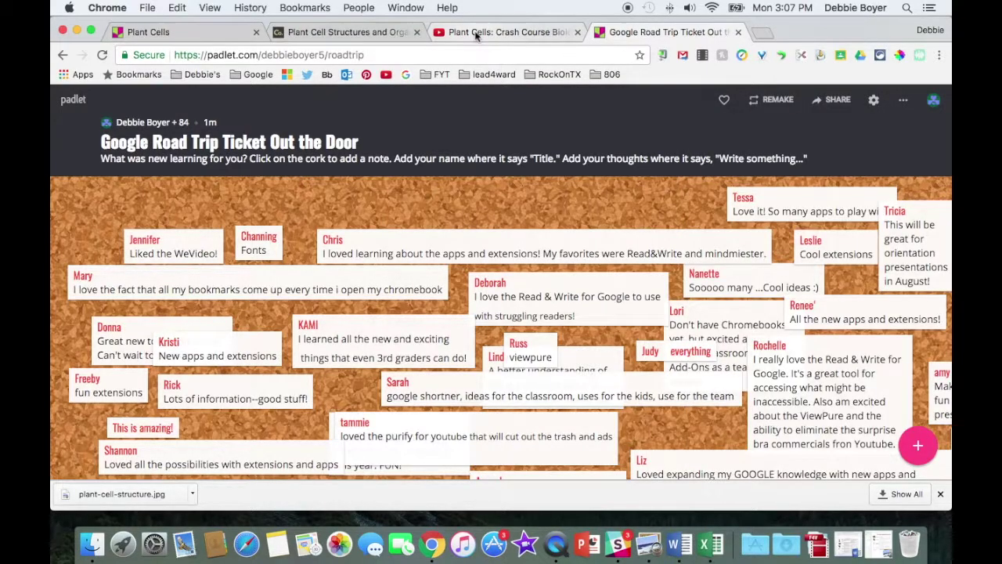
left_click(195, 32)
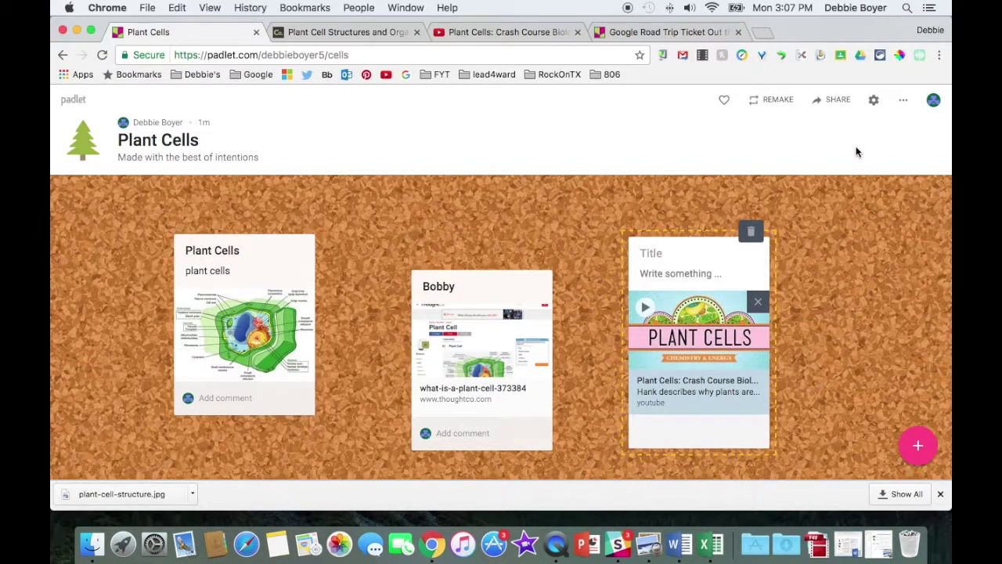
Step: Bring up the Share panel for the Plant Cells wall
left_click(833, 101)
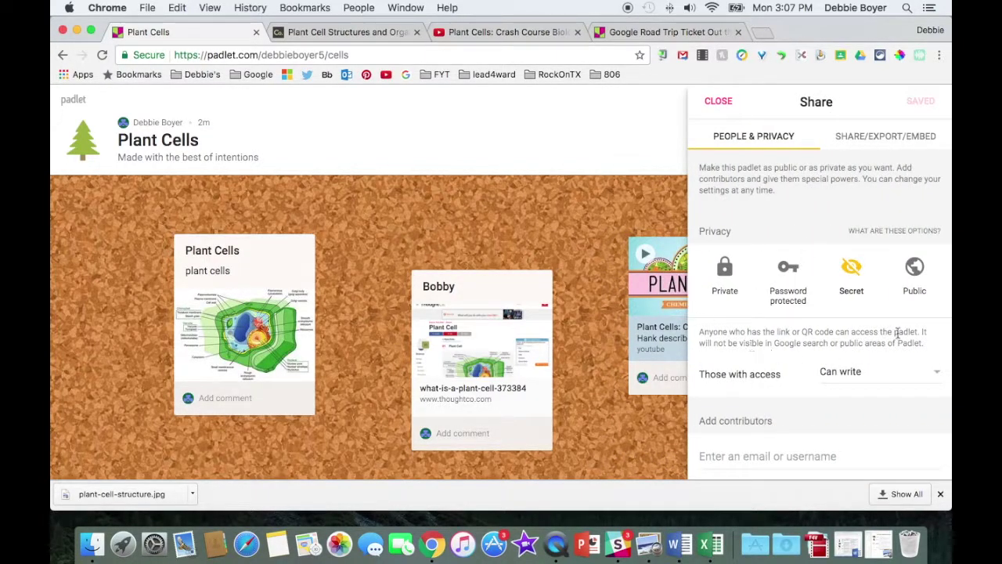
scroll(887, 294, "down", 1)
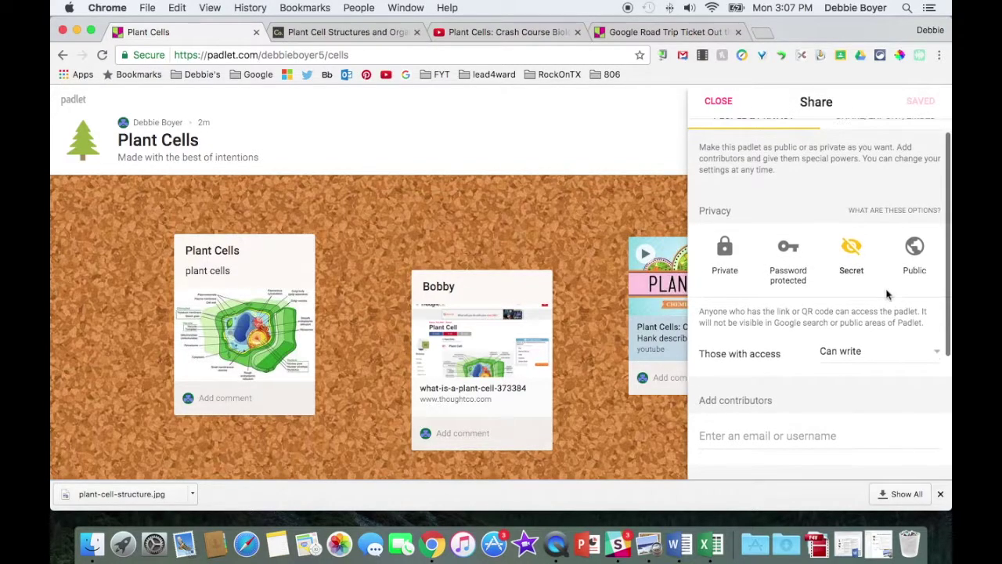
scroll(887, 293, "up", 1)
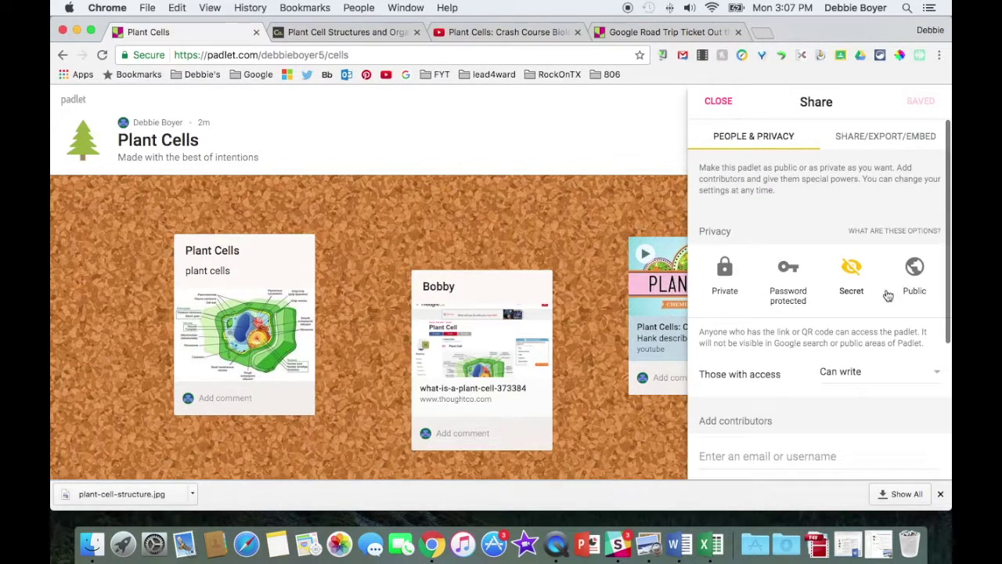
Step: Review the SHARE/EXPORT/EMBED options for the Plant Cells wall
left_click(866, 143)
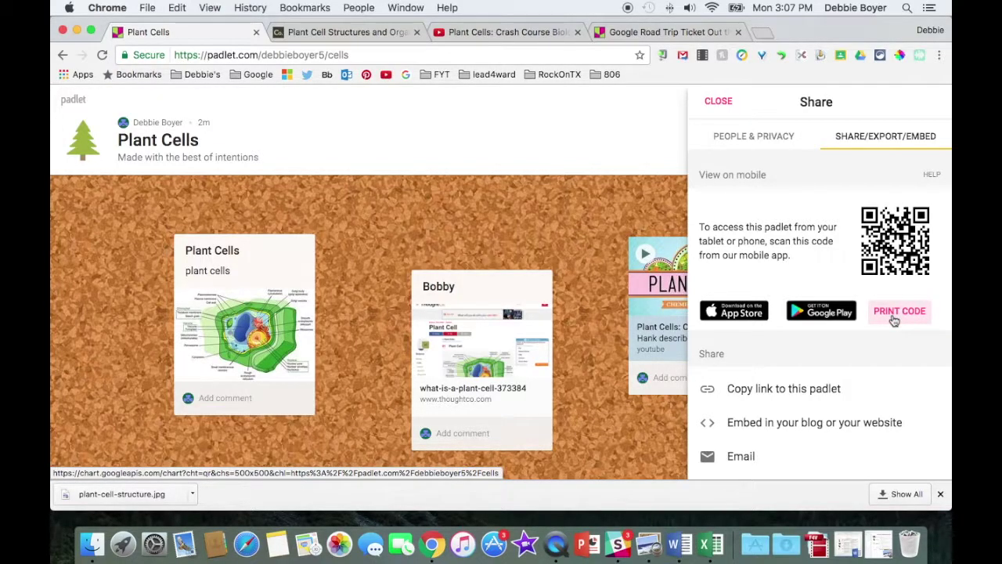
scroll(894, 321, "down", 1)
scroll(894, 321, "down", 1)
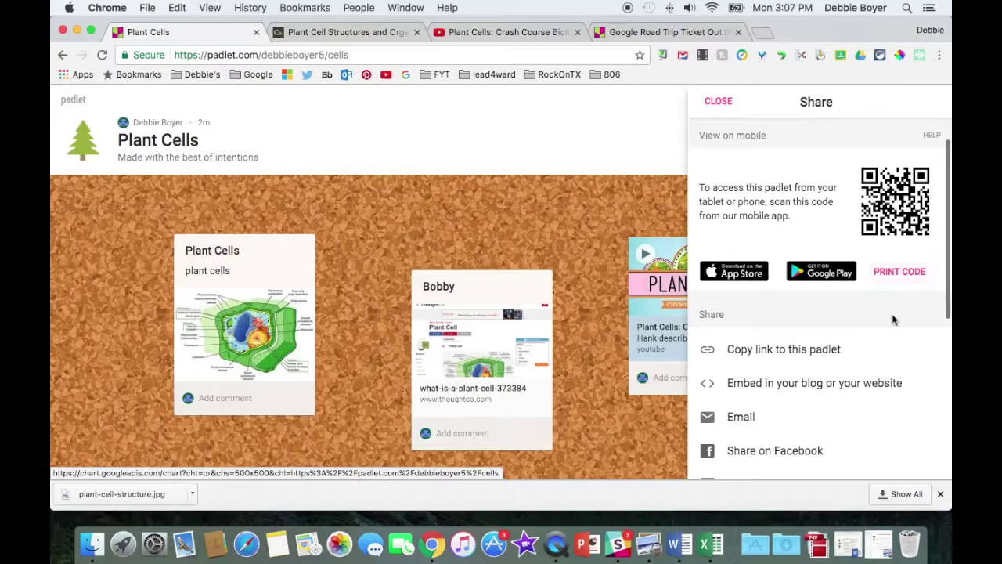
scroll(894, 319, "down", 3)
scroll(893, 319, "down", 1)
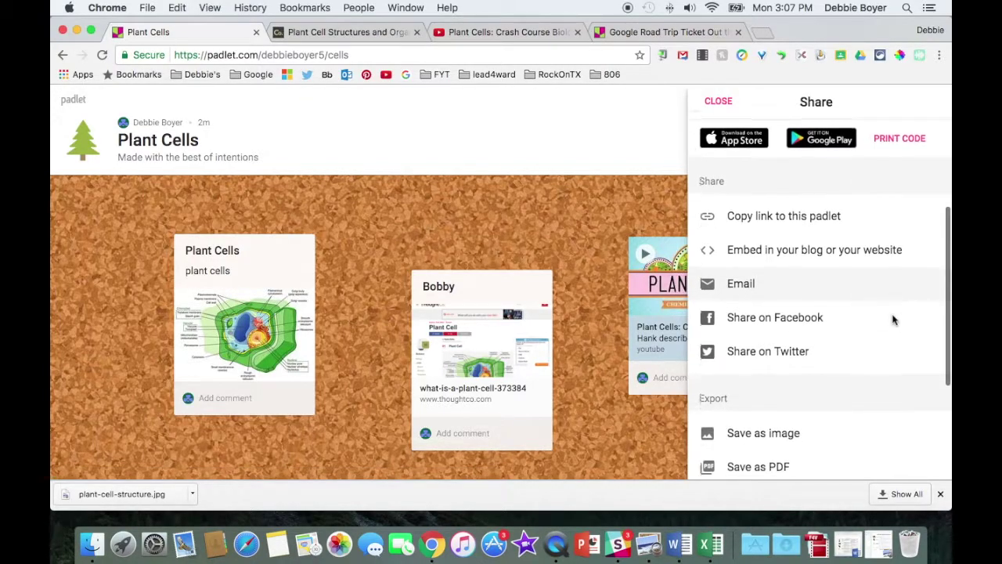
scroll(893, 319, "down", 3)
scroll(893, 319, "down", 1)
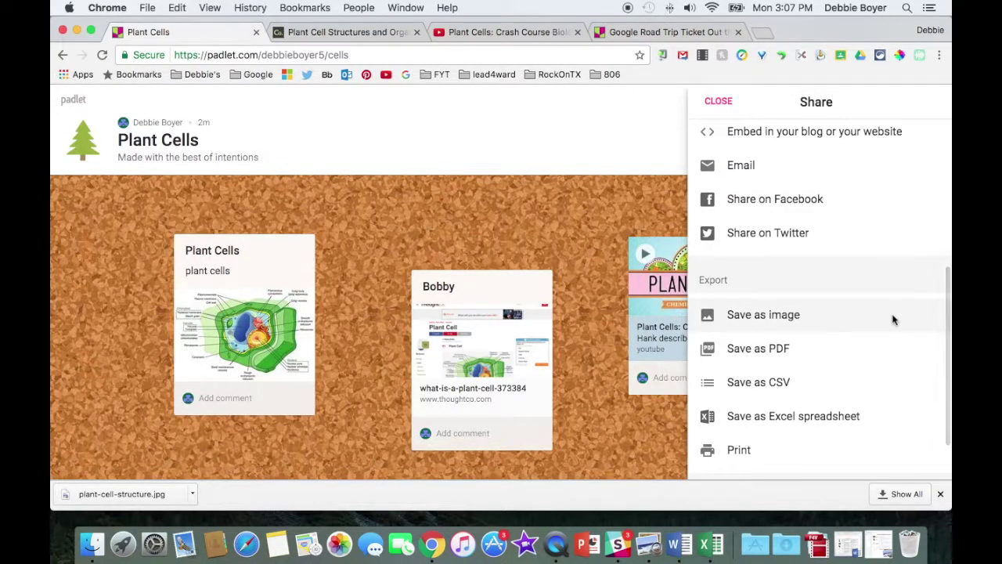
scroll(893, 319, "down", 1)
scroll(893, 319, "down", 1)
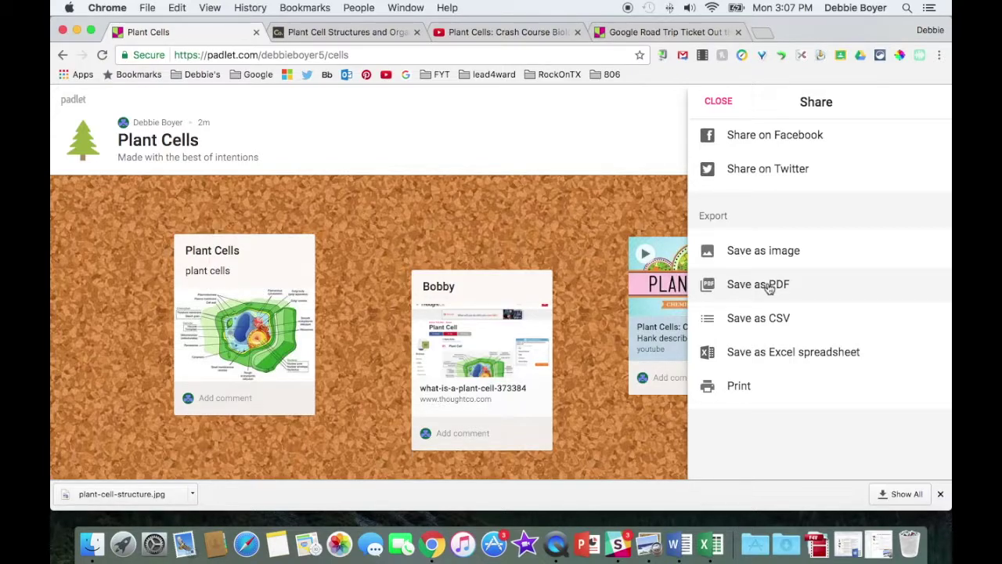
scroll(768, 288, "up", 5)
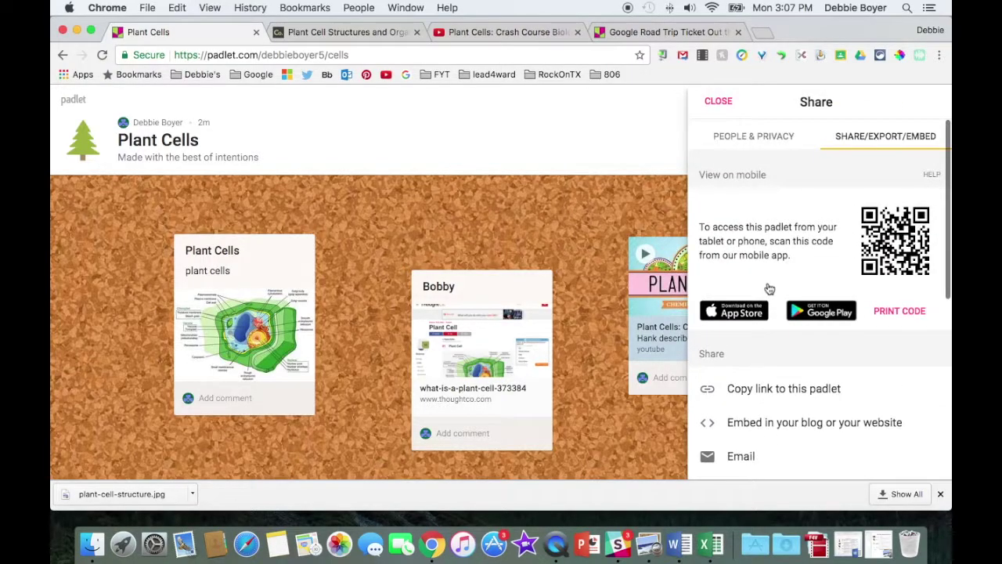
Step: Close the Share panel to show the full Plant Cells wall with its three posts
left_click(718, 102)
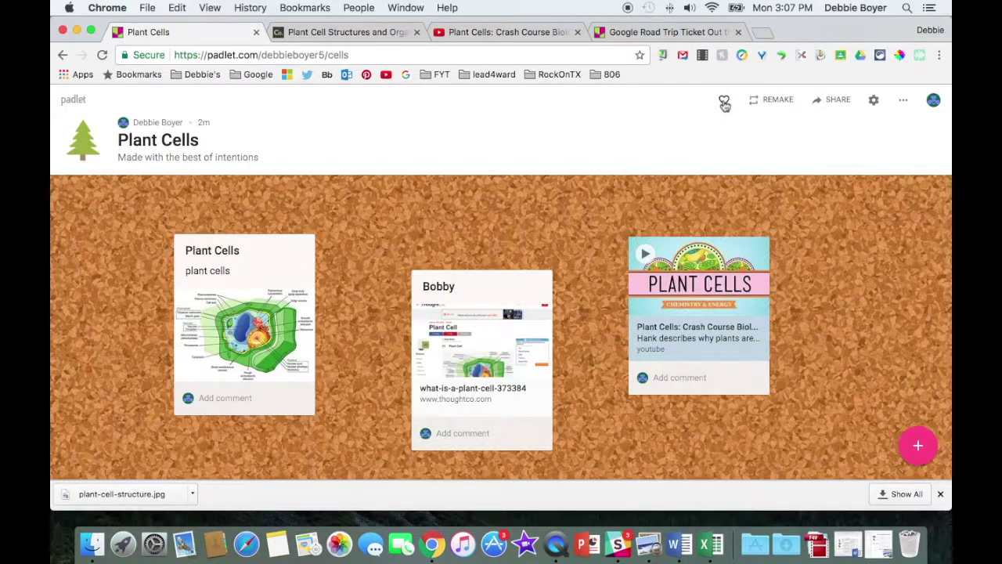